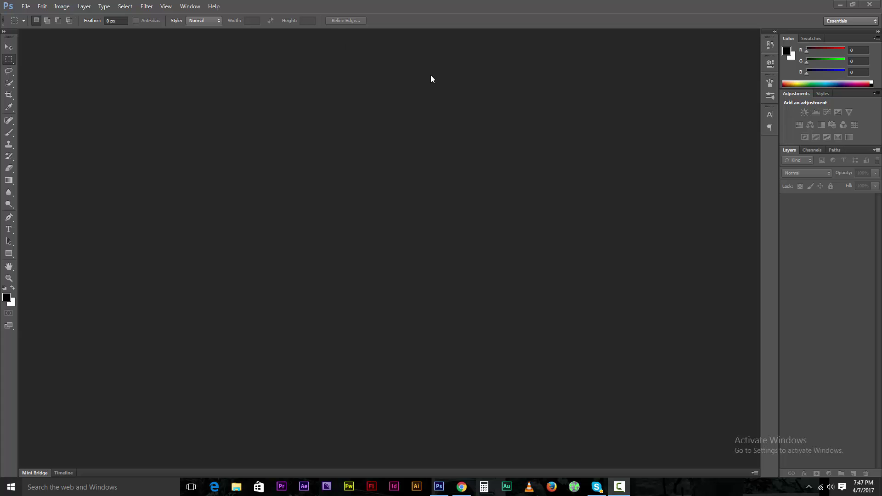
pyautogui.click(28, 10)
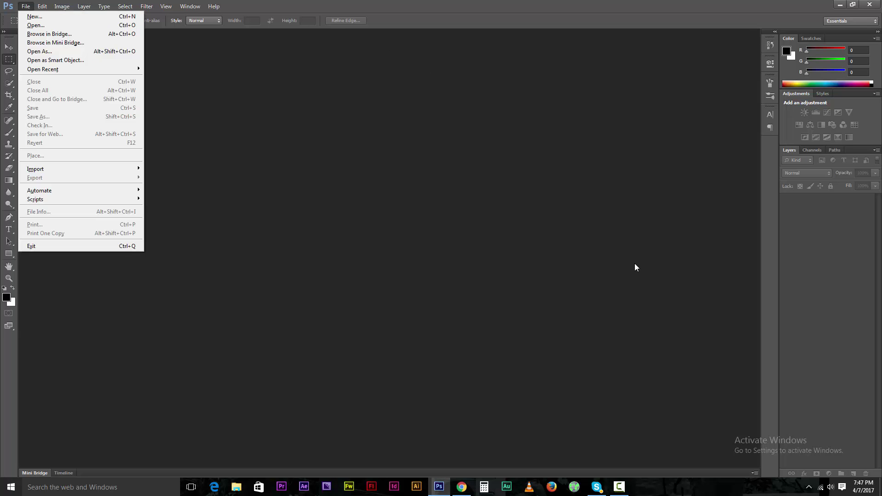
pyautogui.click(579, 267)
pyautogui.doubleClick(244, 211)
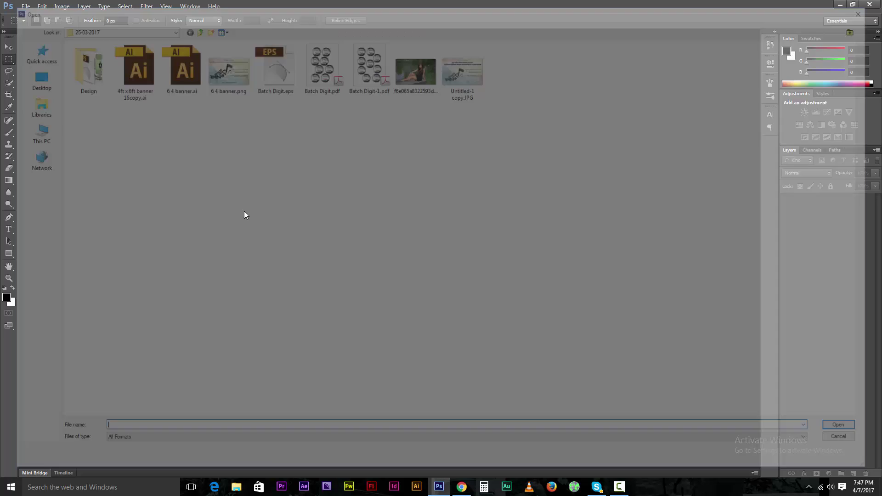
pyautogui.click(853, 444)
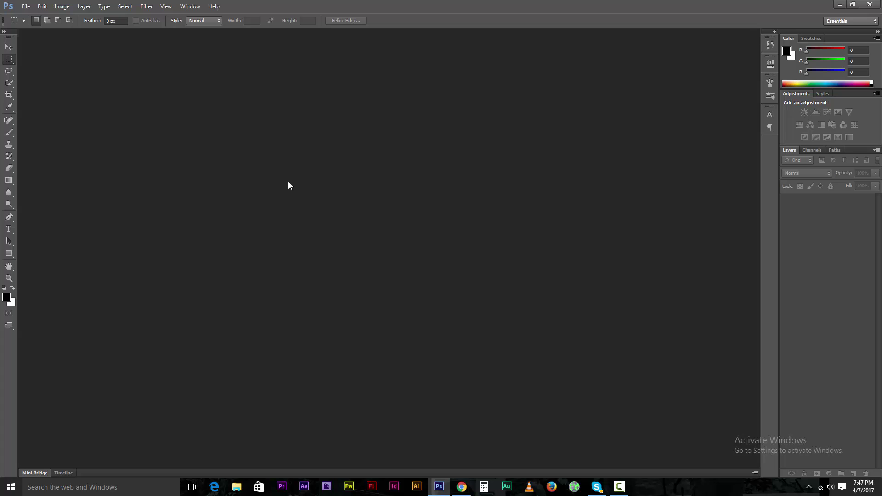
# Step: Start a new document so that its size settings can be edited
pyautogui.click(23, 9)
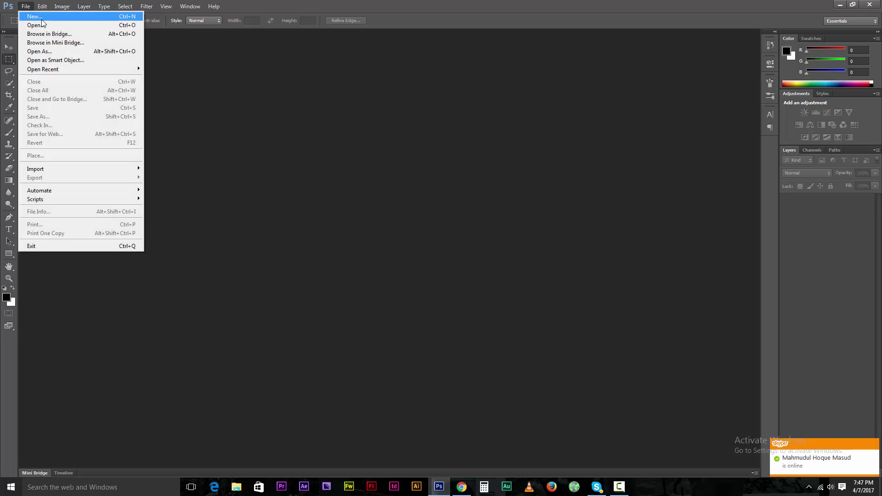
pyautogui.click(42, 18)
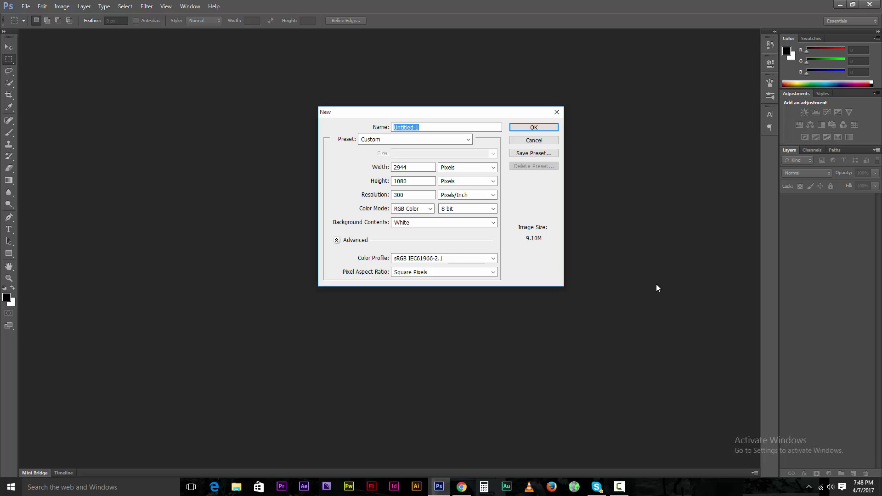
pyautogui.click(413, 167)
pyautogui.click(387, 144)
pyautogui.click(387, 144)
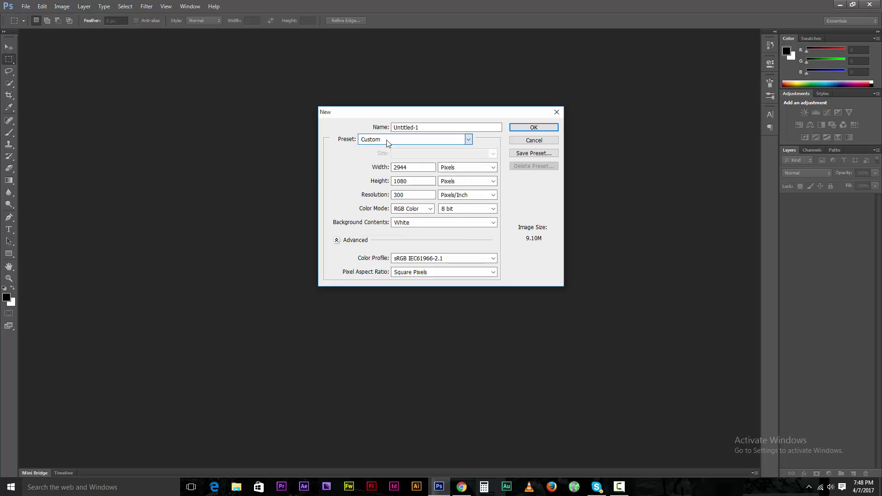
# Step: Set the new document's width unit to inches
pyautogui.click(467, 169)
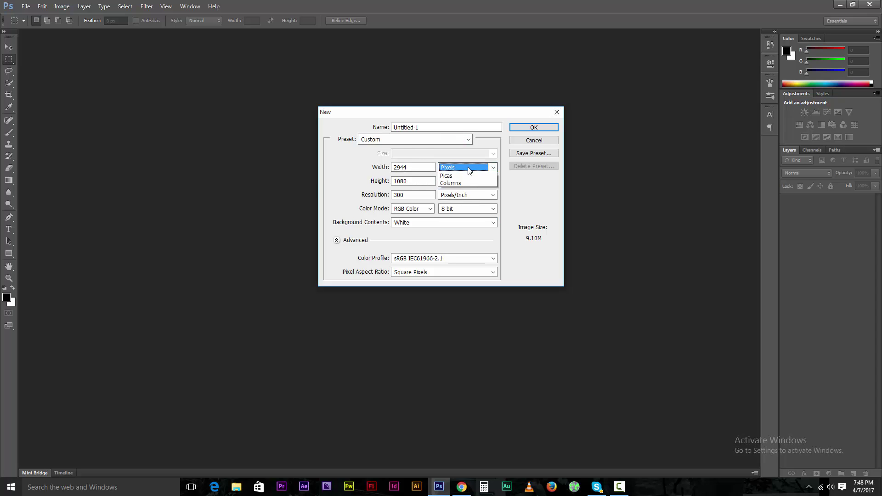
pyautogui.click(469, 170)
pyautogui.click(469, 169)
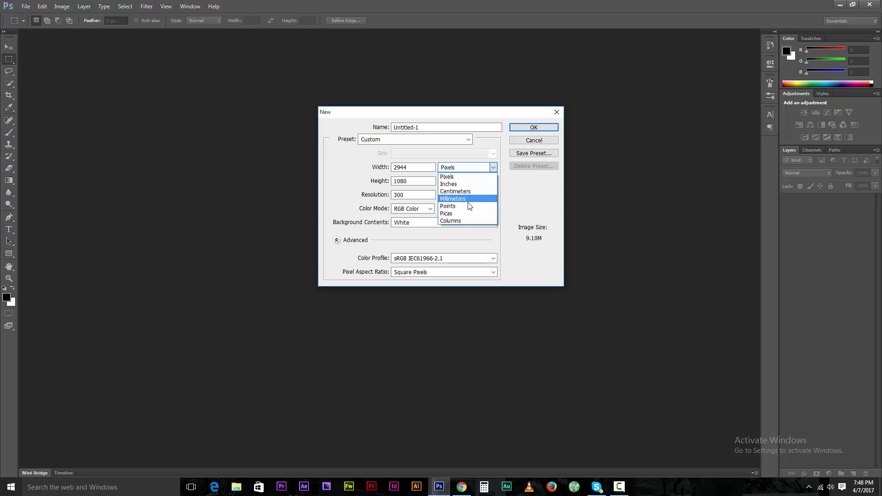
pyautogui.press('Up')
pyautogui.press('Up')
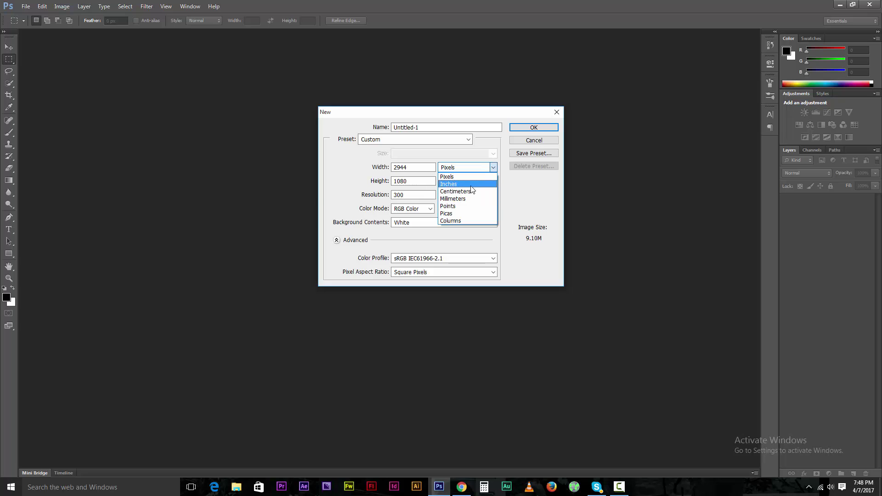
pyautogui.press('Return')
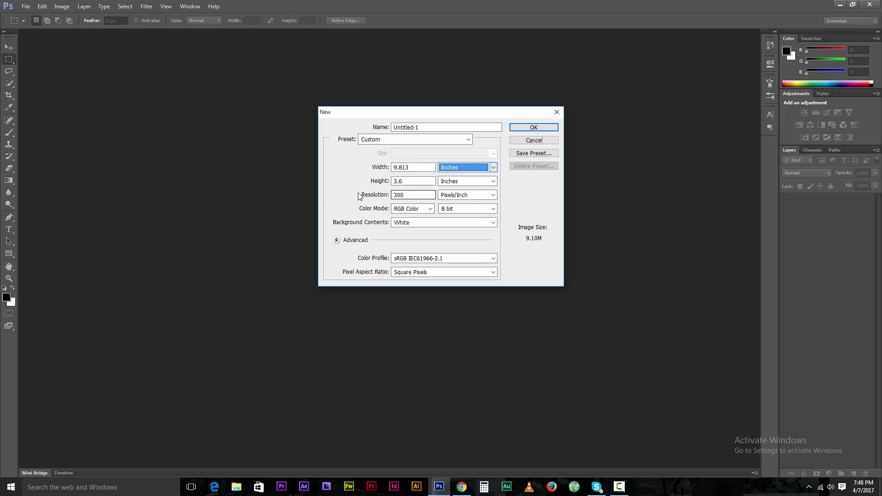
# Step: Choose the International Paper preset in A4 size and create the document
pyautogui.click(396, 142)
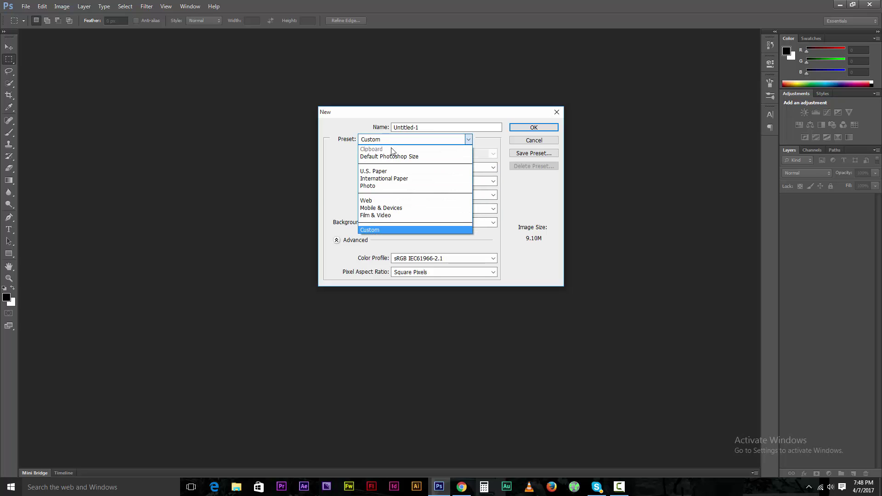
pyautogui.click(381, 179)
pyautogui.click(419, 153)
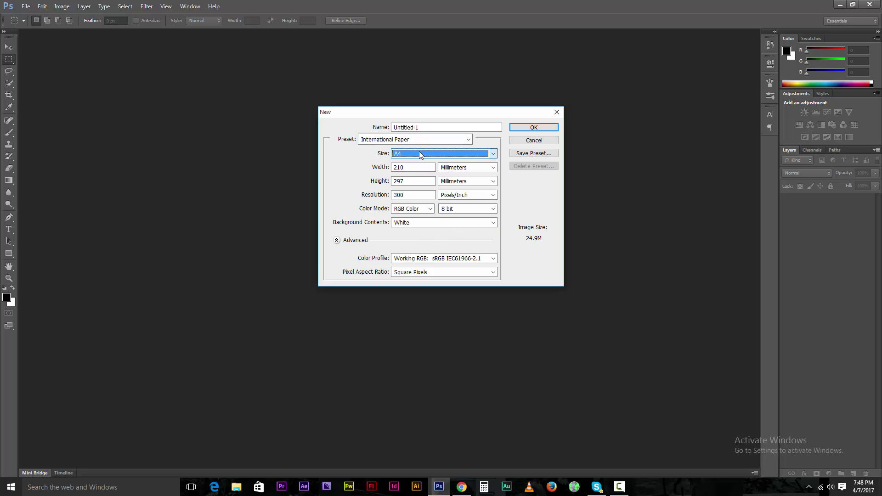
pyautogui.click(532, 127)
pyautogui.hotkey('ctrl', '-')
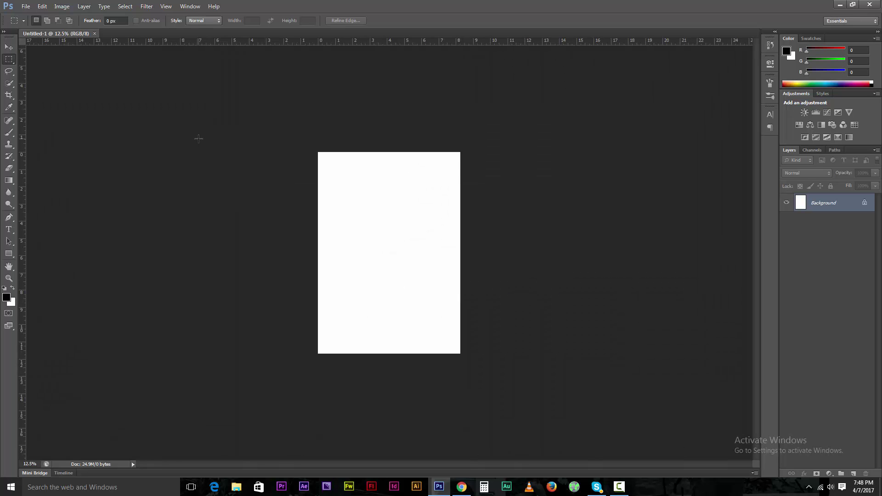
# Step: Rotate the canvas 90° clockwise and add a new empty layer above the background
pyautogui.click(62, 6)
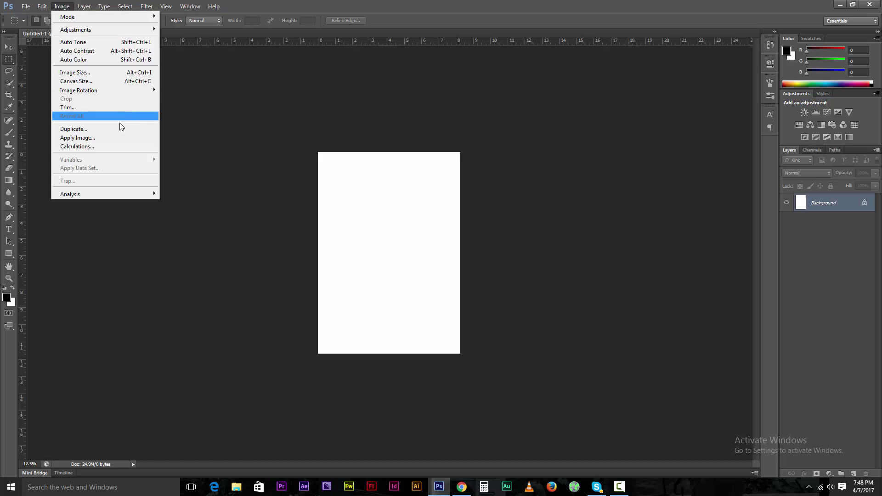
pyautogui.click(120, 122)
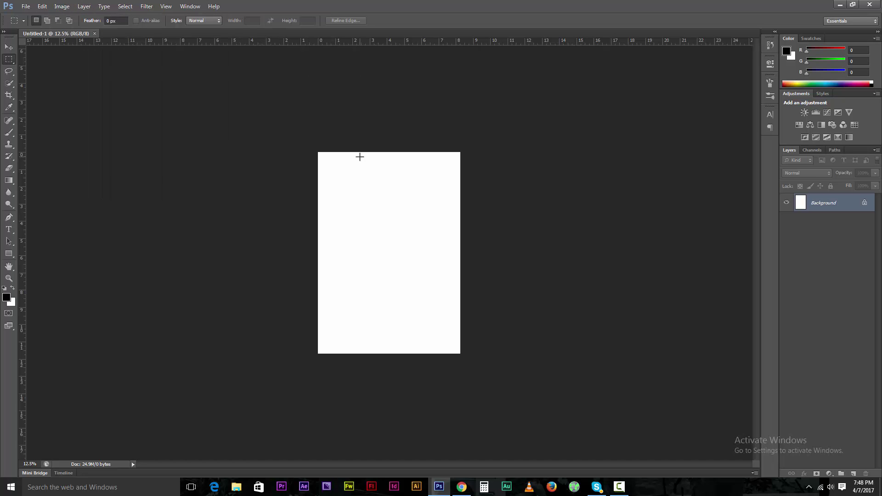
pyautogui.click(61, 6)
pyautogui.moveTo(114, 91)
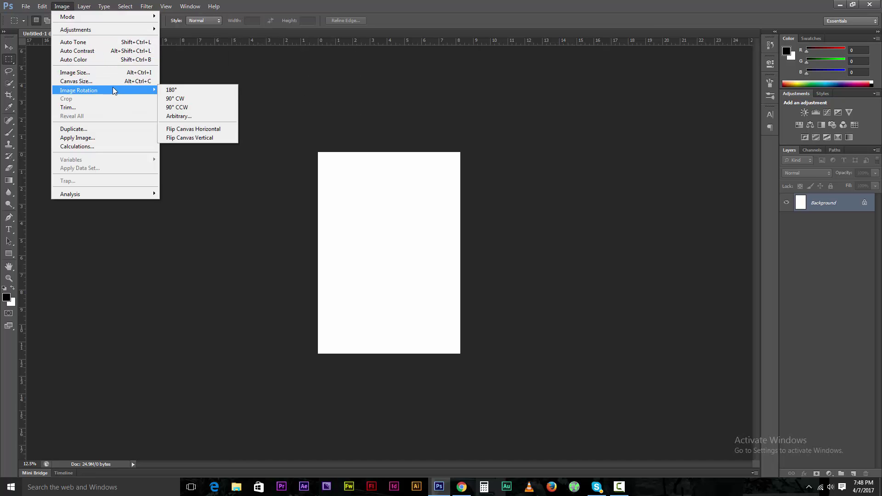
pyautogui.click(196, 99)
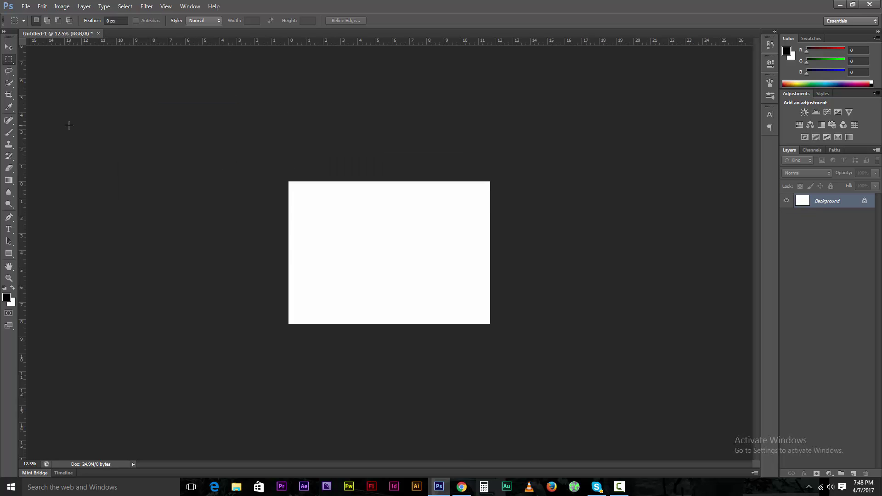
pyautogui.click(9, 48)
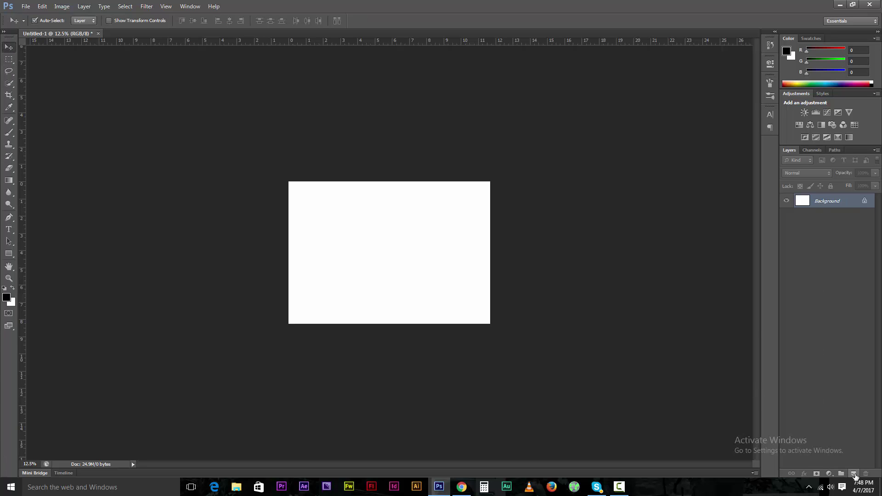
pyautogui.click(853, 473)
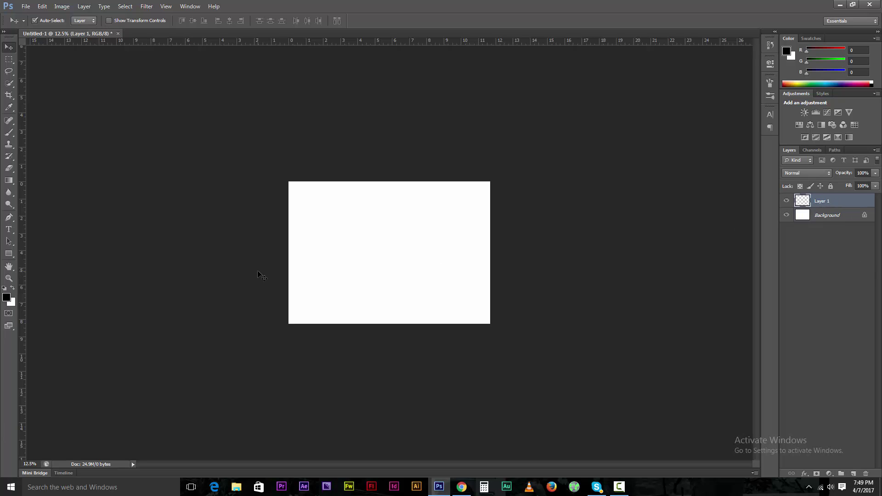
pyautogui.click(9, 60)
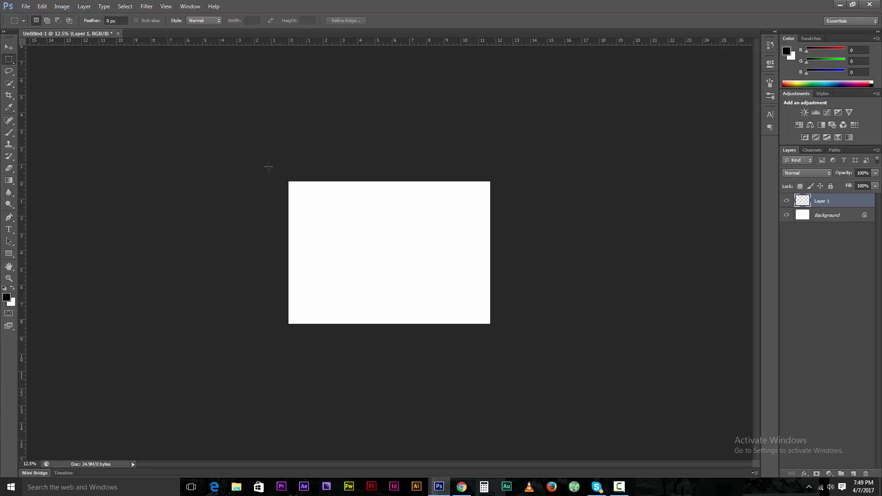
pyautogui.moveTo(319, 207); pyautogui.dragTo(444, 258)
pyautogui.moveTo(309, 187); pyautogui.dragTo(445, 287)
pyautogui.click(169, 180)
# Step: Begin a text line near the page's left-middle in SutonnyMJ Bold 72 pt, entering the Bengali number "১০"
pyautogui.click(9, 229)
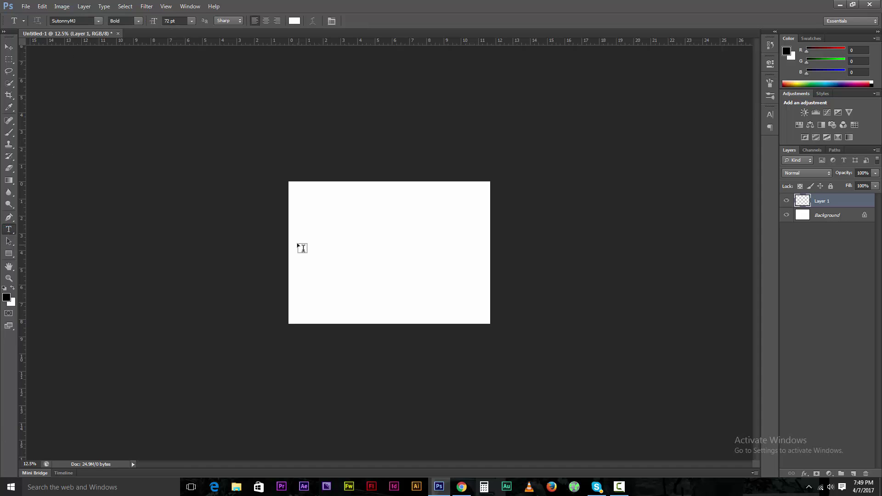
pyautogui.click(98, 21)
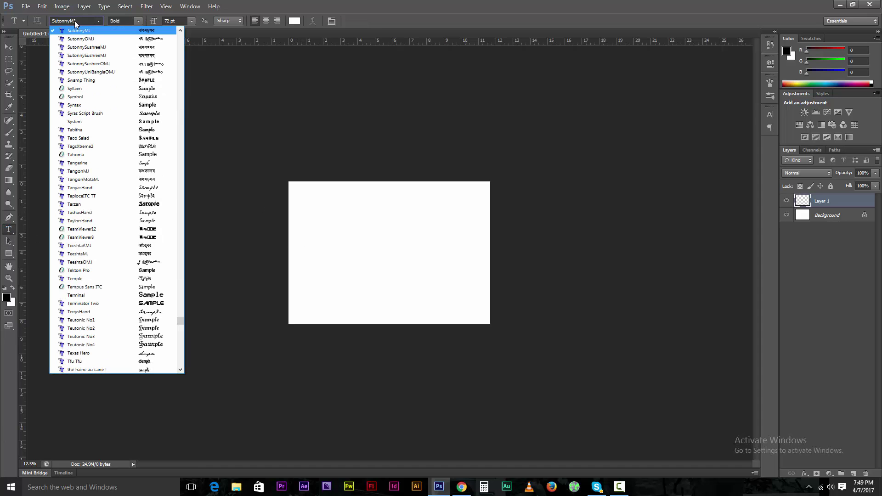
pyautogui.click(73, 30)
pyautogui.click(327, 260)
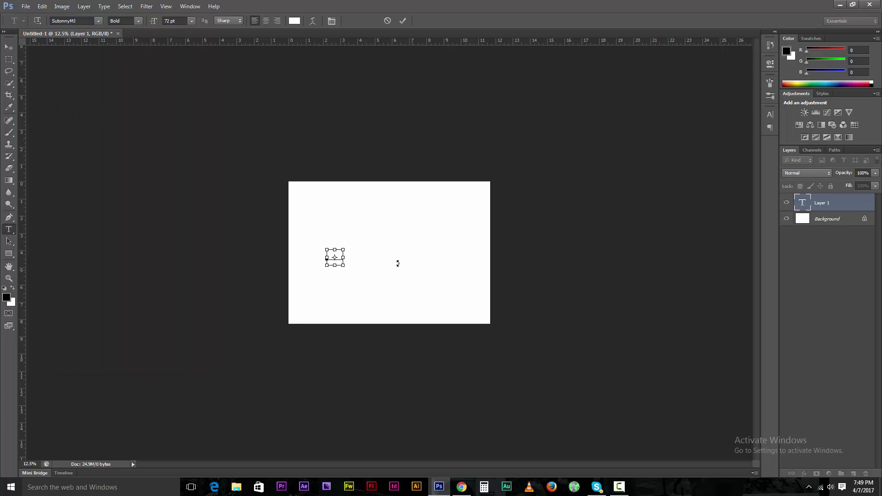
pyautogui.write('a')
pyautogui.press('BackSpace')
pyautogui.write('a')
# Step: Set the text colour to black
pyautogui.click(294, 21)
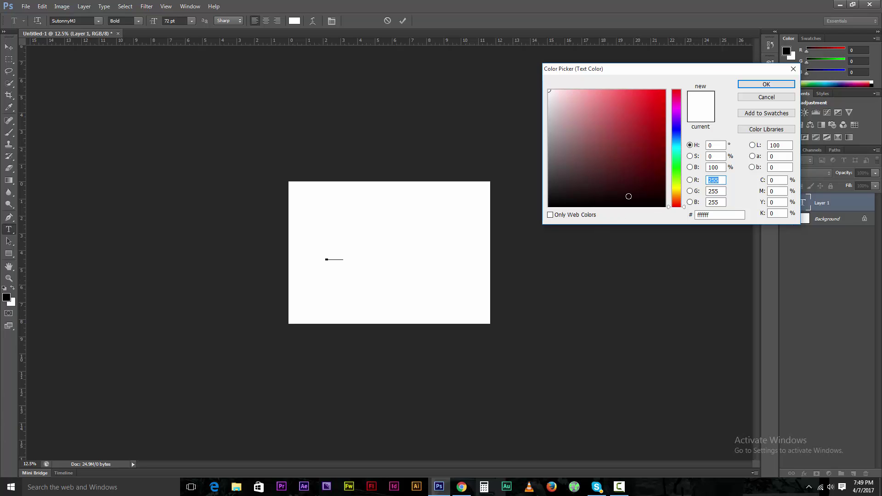
pyautogui.click(651, 111)
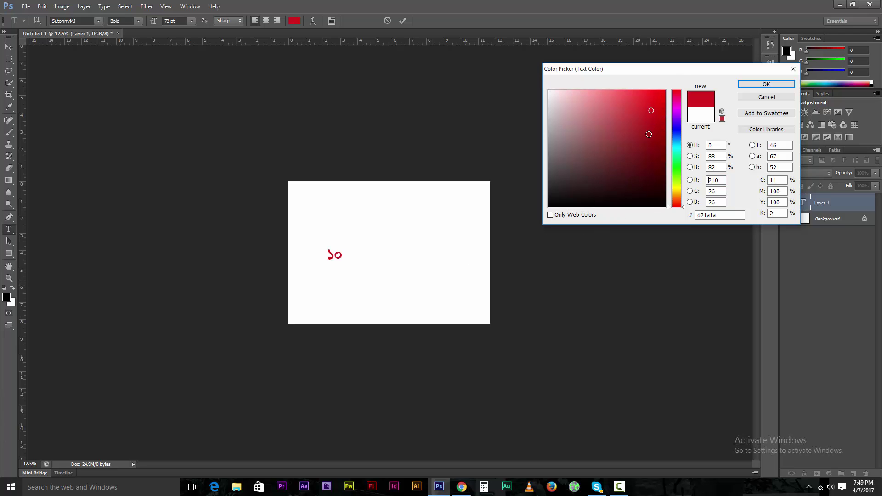
pyautogui.moveTo(662, 206); pyautogui.dragTo(503, 220)
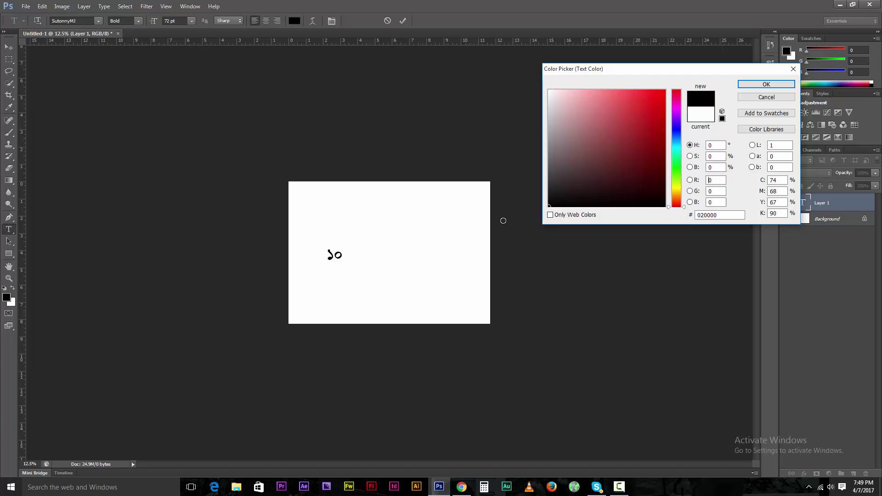
pyautogui.press('Return')
pyautogui.press('End')
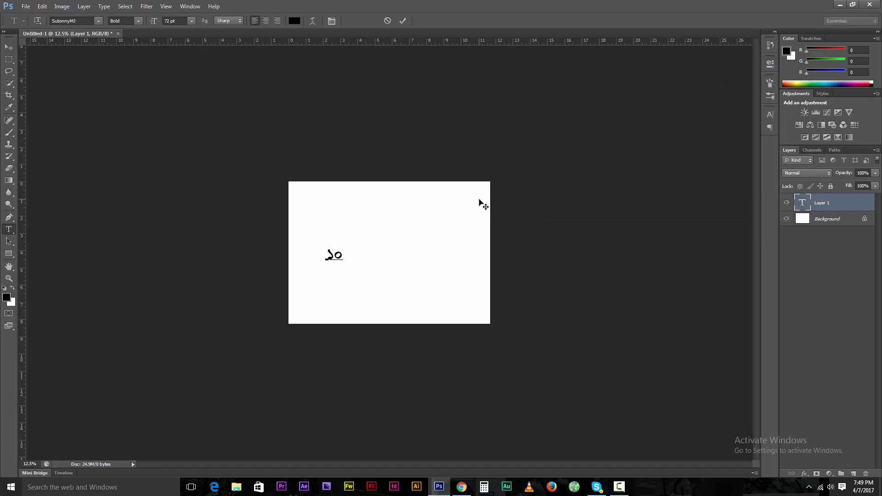
# Step: Complete the Bengali line to read "১০ মিনিটে ফটোশপ" and move it to just below the middle of the page
pyautogui.write('Kv')
pyautogui.press('BackSpace')
pyautogui.press('BackSpace')
pyautogui.press('BackSpace')
pyautogui.write('wgwb‡U k‡cvk')
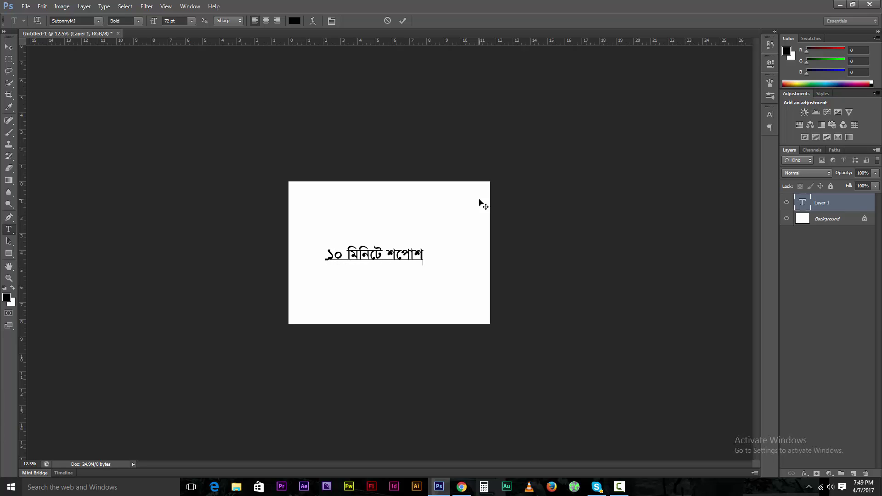
pyautogui.write('c')
pyautogui.press('BackSpace')
pyautogui.press('BackSpace')
pyautogui.press('BackSpace')
pyautogui.press('BackSpace')
pyautogui.press('BackSpace')
pyautogui.press('BackSpace')
pyautogui.write('d‡Uvkc')
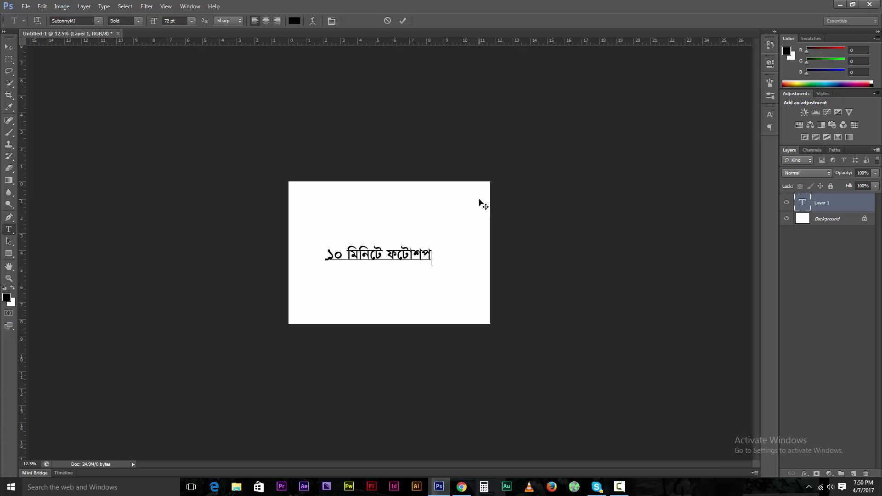
pyautogui.click(7, 48)
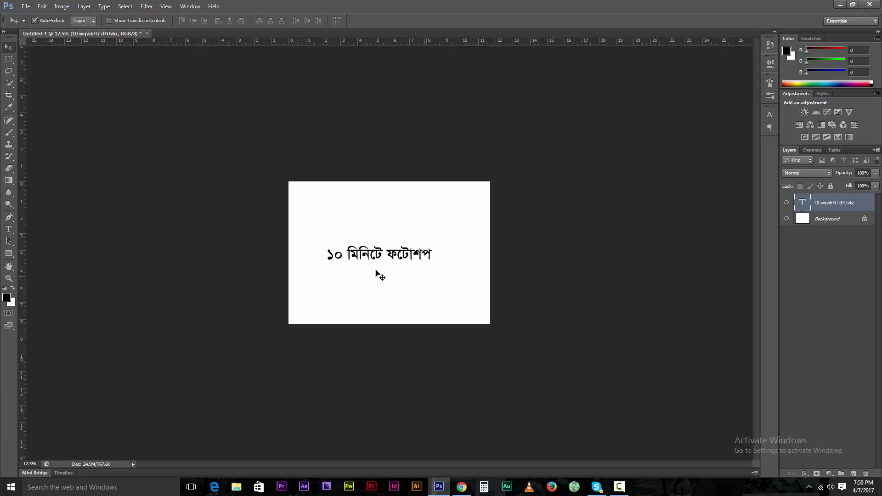
pyautogui.moveTo(396, 264)
pyautogui.mouseDown()
pyautogui.moveTo(389, 276)
pyautogui.moveTo(402, 262)
pyautogui.moveTo(406, 275)
pyautogui.mouseUp()
# Step: Add the text "Photoshop a to z" above the Bengali line in the Nimbus Roman font
pyautogui.click(9, 229)
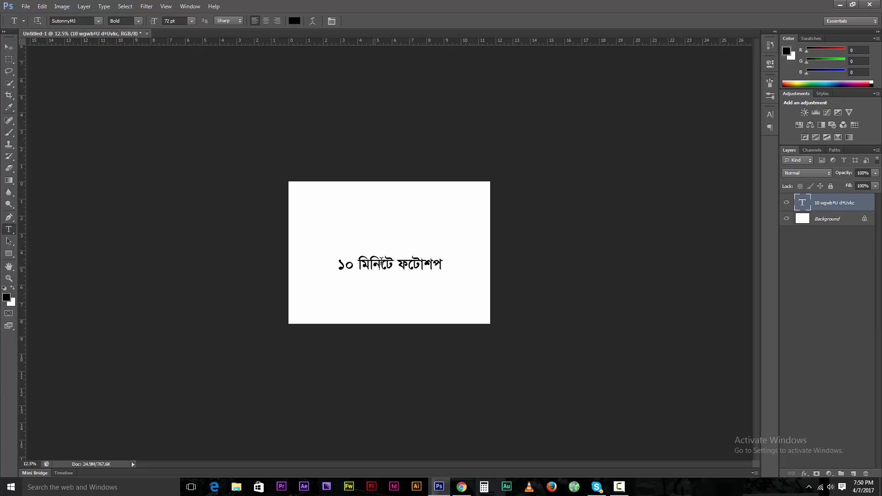
pyautogui.click(337, 216)
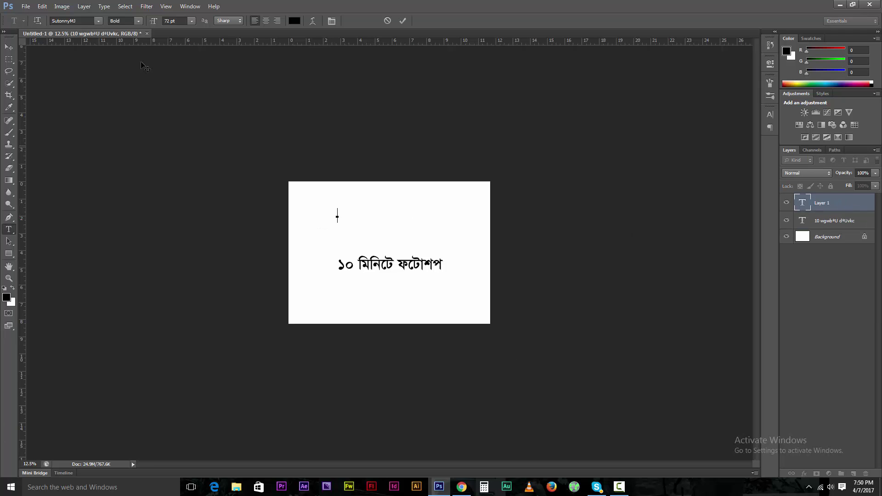
pyautogui.click(85, 21)
pyautogui.press('Home')
pyautogui.write('Nimbus')
pyautogui.press('Return')
pyautogui.write('P')
pyautogui.press('BackSpace')
pyautogui.write('Photosho')
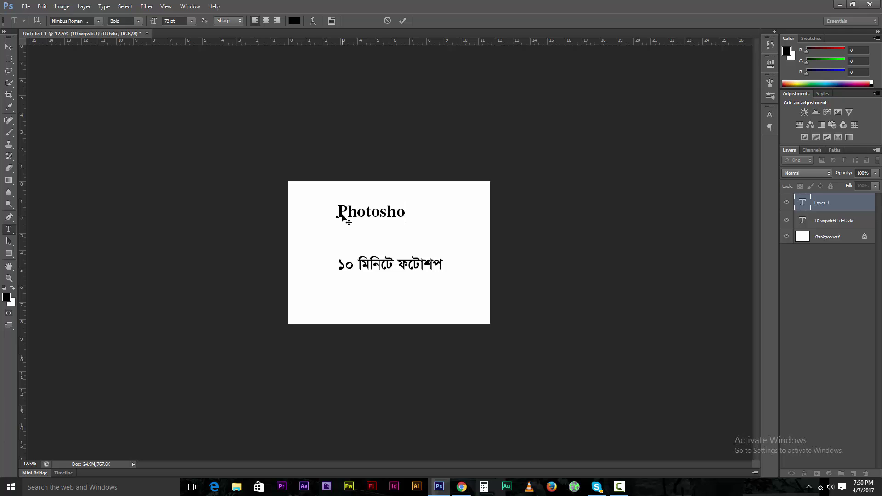
pyautogui.write('p a to z')
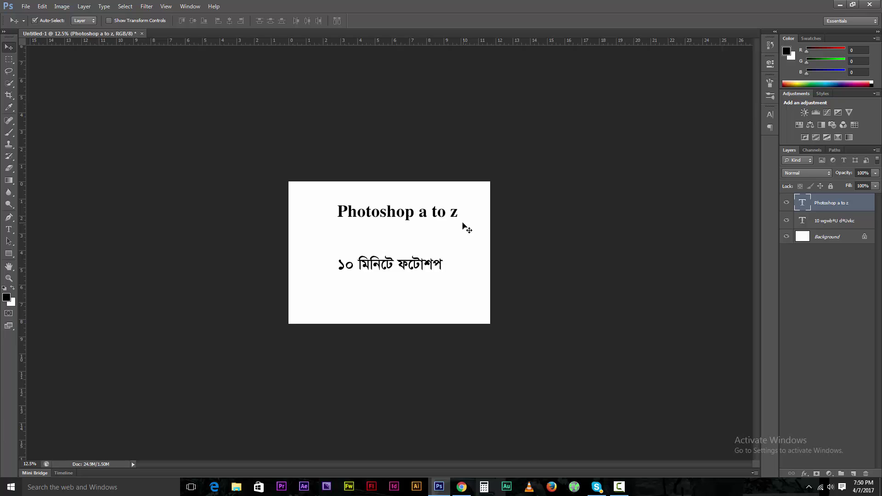
# Step: Scale the "Photoshop a to z" text to about 85% and move it down to just above the Bengali line
pyautogui.hotkey('ctrl', 't')
pyautogui.moveTo(458, 205); pyautogui.dragTo(444, 208)
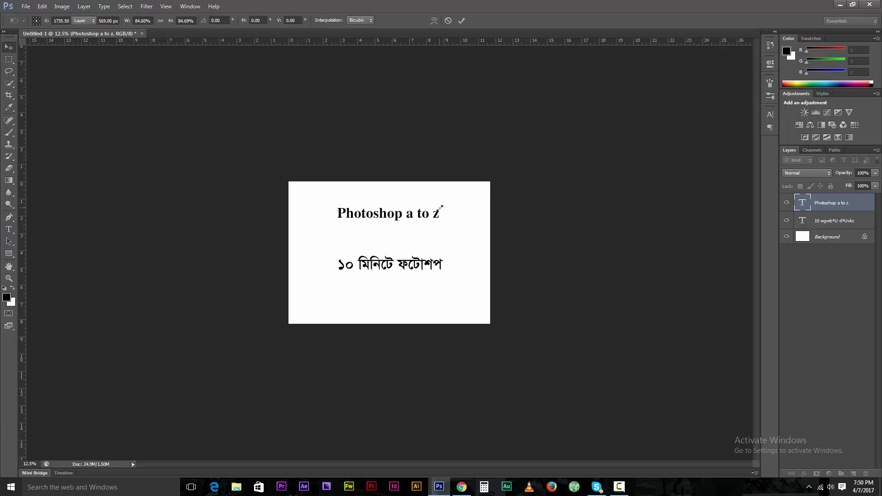
pyautogui.press('Return')
pyautogui.moveTo(385, 217); pyautogui.dragTo(385, 239)
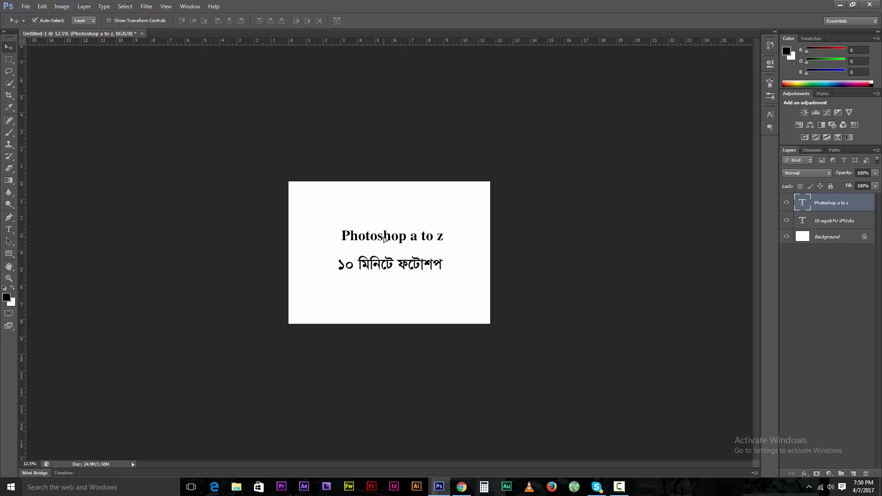
# Step: Draw a tall rectangle about 265 × 1784 px beside the start of the text lines and fill it with dark red
pyautogui.click(9, 253)
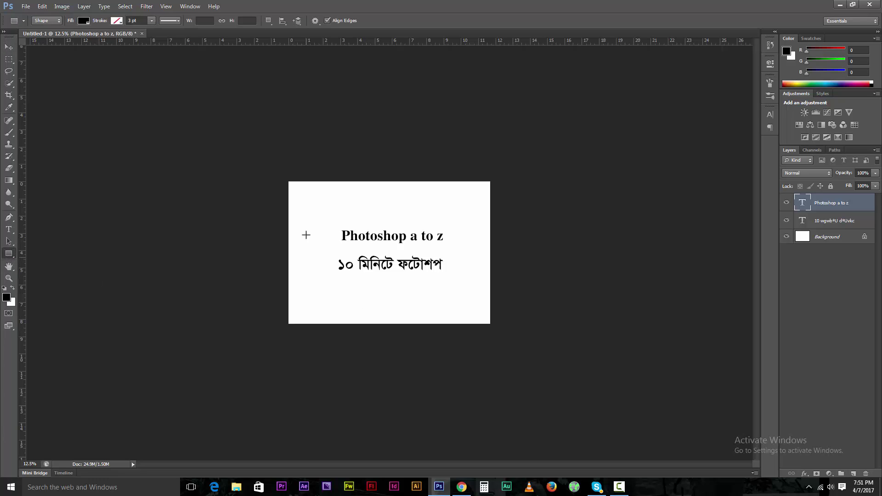
pyautogui.moveTo(309, 200); pyautogui.dragTo(326, 304)
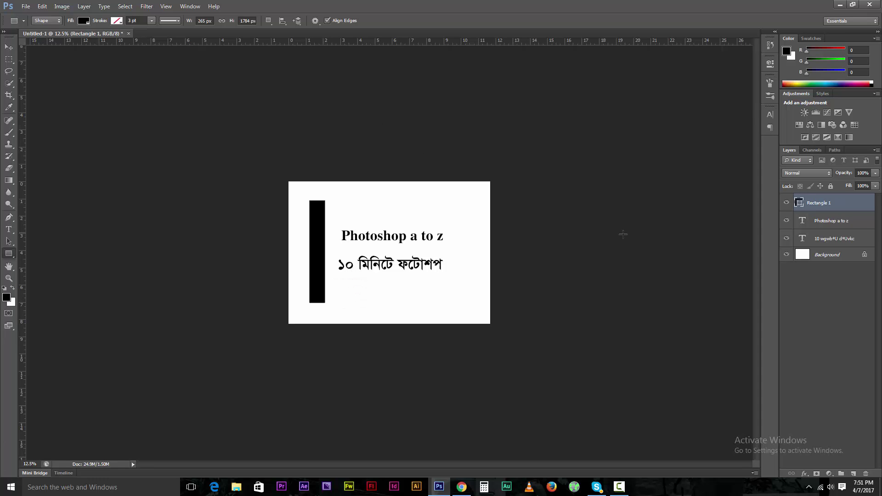
pyautogui.doubleClick(799, 202)
pyautogui.click(650, 148)
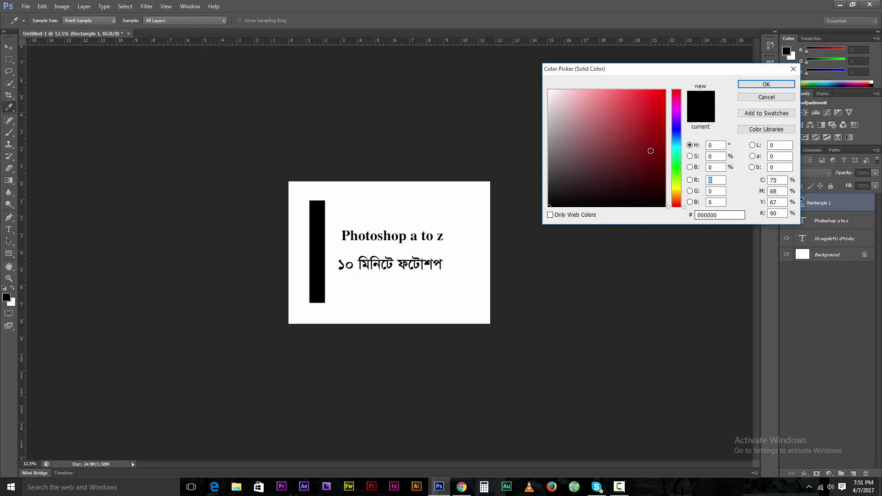
pyautogui.click(756, 85)
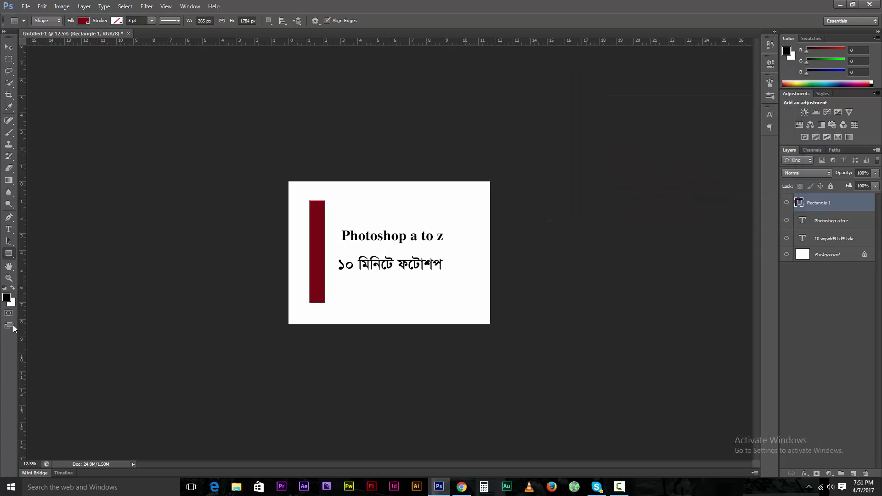
# Step: Look through the preset shapes available for the Custom Shape tool
pyautogui.rightClick(11, 253)
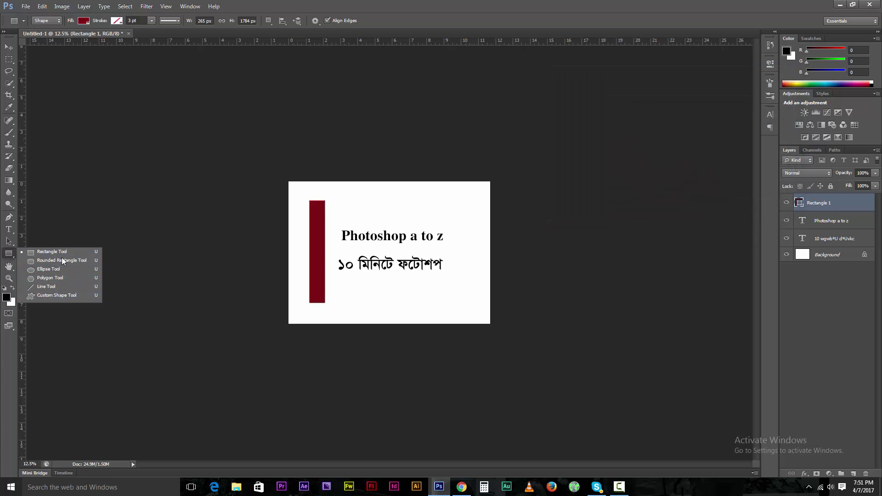
pyautogui.click(73, 297)
pyautogui.click(356, 22)
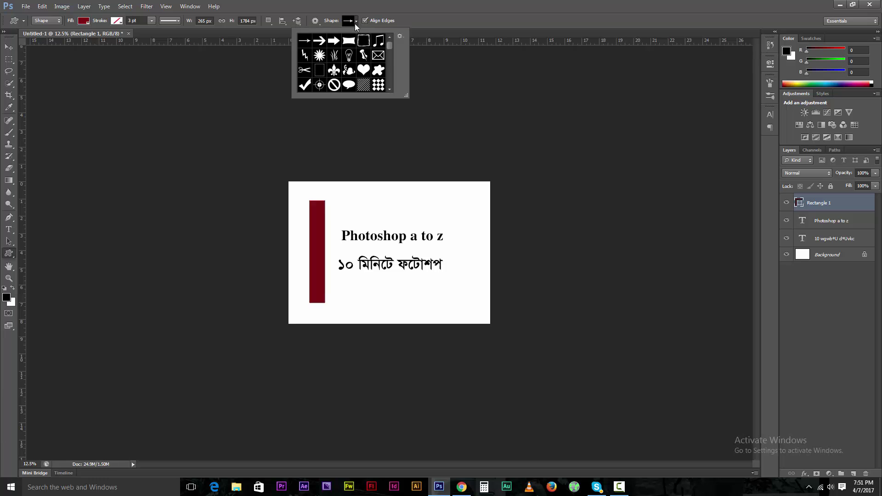
pyautogui.moveTo(389, 49)
pyautogui.mouseDown()
pyautogui.moveTo(391, 73)
pyautogui.moveTo(385, 45)
pyautogui.mouseUp()
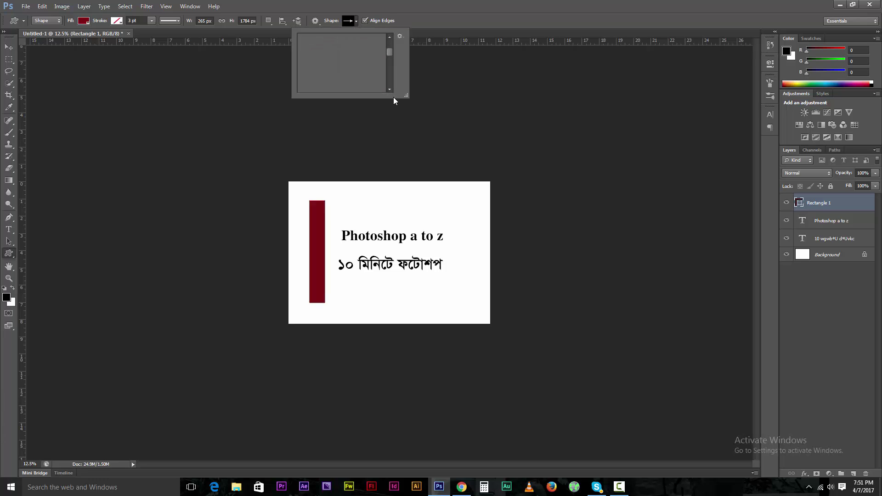
pyautogui.click(13, 65)
pyautogui.click(12, 64)
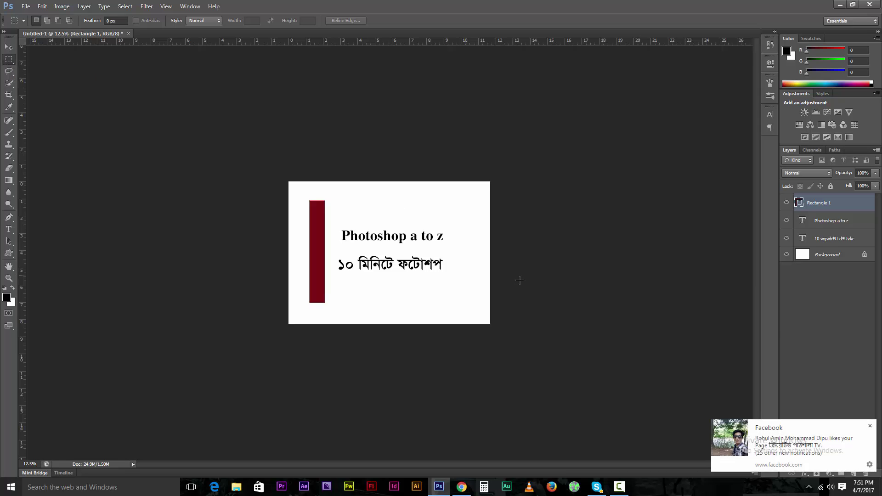
pyautogui.click(869, 426)
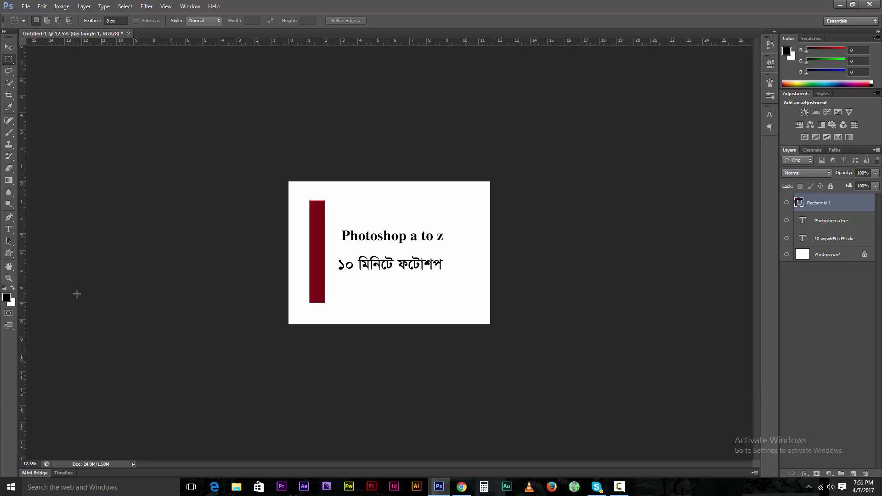
# Step: Draw freeform curved shapes with the Pen tool below the Bengali line and across the ends of the text lines
pyautogui.click(9, 217)
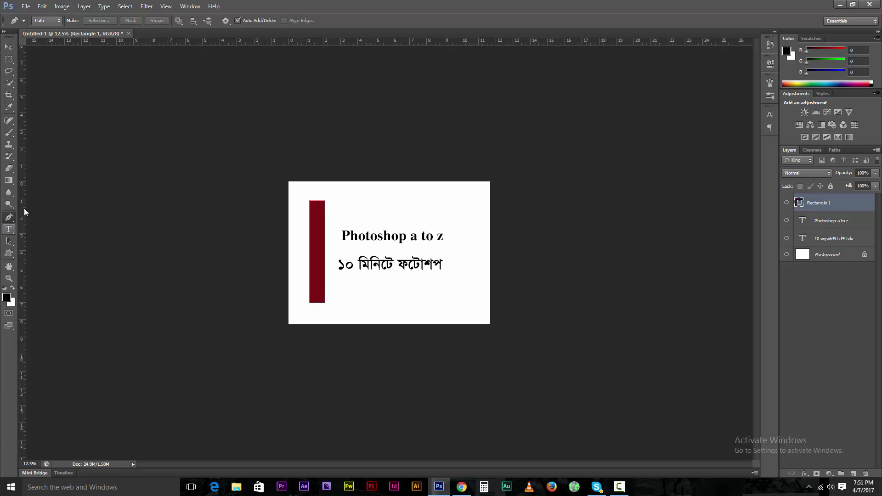
pyautogui.click(423, 296)
pyautogui.click(368, 304)
pyautogui.moveTo(386, 277); pyautogui.dragTo(421, 277)
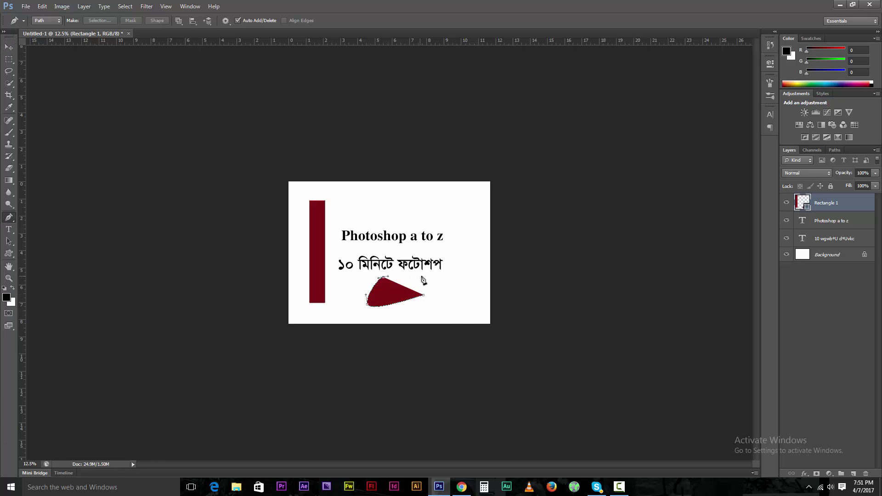
pyautogui.click(421, 277)
pyautogui.click(430, 293)
pyautogui.click(450, 289)
pyautogui.moveTo(437, 193); pyautogui.dragTo(389, 318)
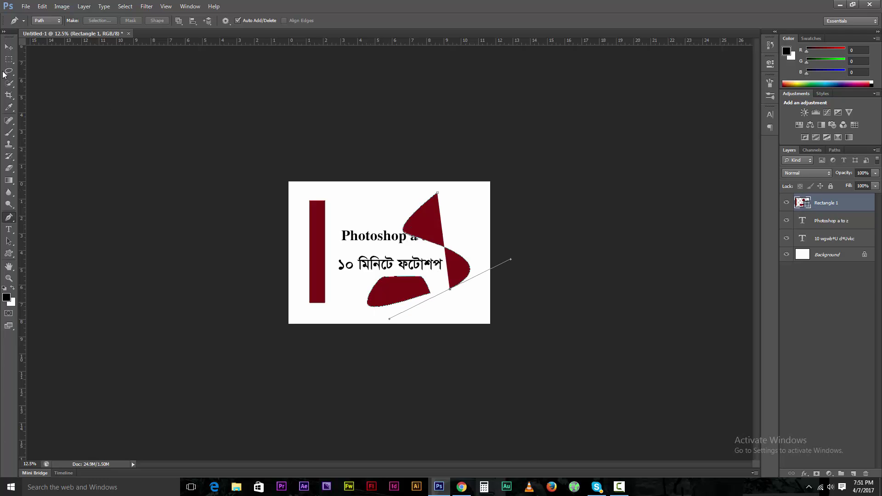
# Step: Undo all the Pen tool shapes, back to the dark red rectangle and the two text lines
pyautogui.hotkey('ctrl', 'alt', 'z')
pyautogui.hotkey('ctrl', 'alt', 'z')
pyautogui.hotkey('ctrl', 'alt', 'z')
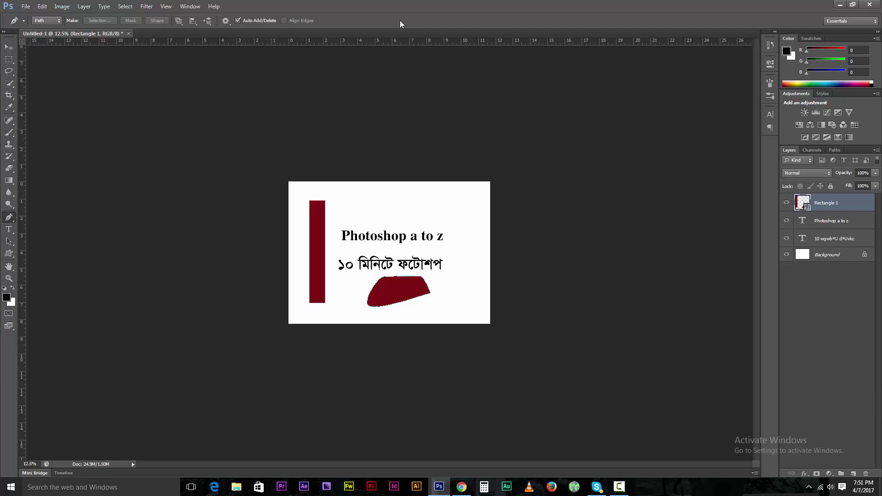
pyautogui.hotkey('ctrl', 'alt', 'z')
pyautogui.hotkey('ctrl', 'alt', 'z')
pyautogui.hotkey('ctrl', 'alt', 'z')
pyautogui.hotkey('ctrl', 'alt', 'z')
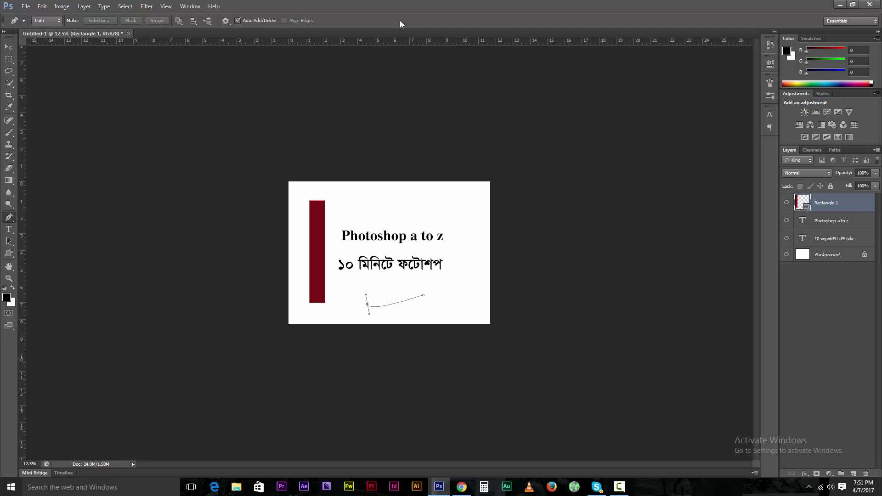
pyautogui.hotkey('ctrl', 'alt', 'z')
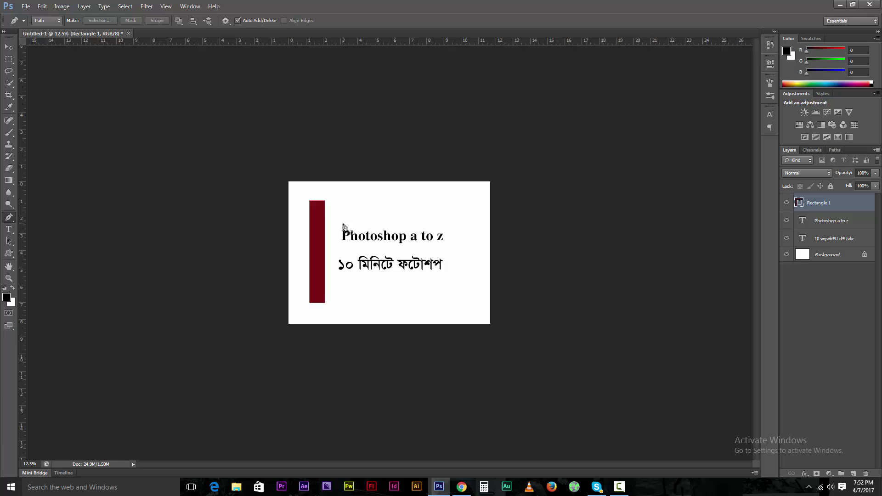
# Step: Select the Photoshop (*.PSD;*.PDD) format for saving a copy of the document, and cancel the save
pyautogui.click(25, 7)
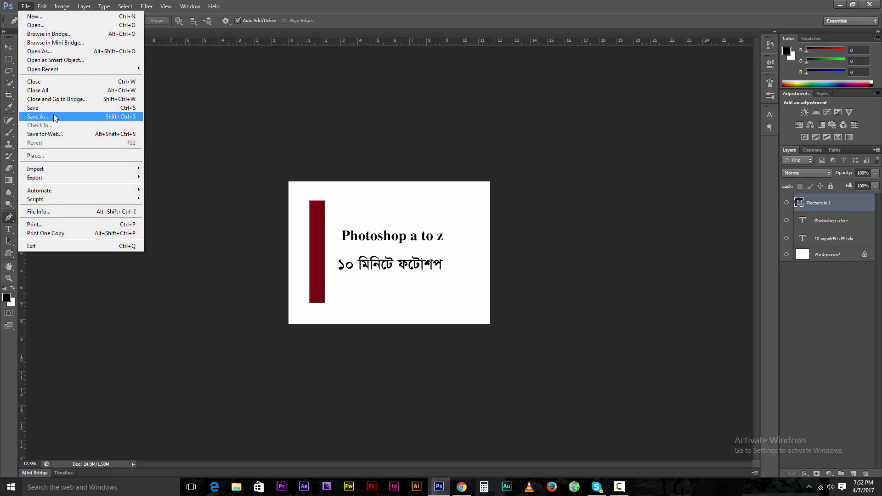
pyautogui.click(89, 118)
pyautogui.click(165, 364)
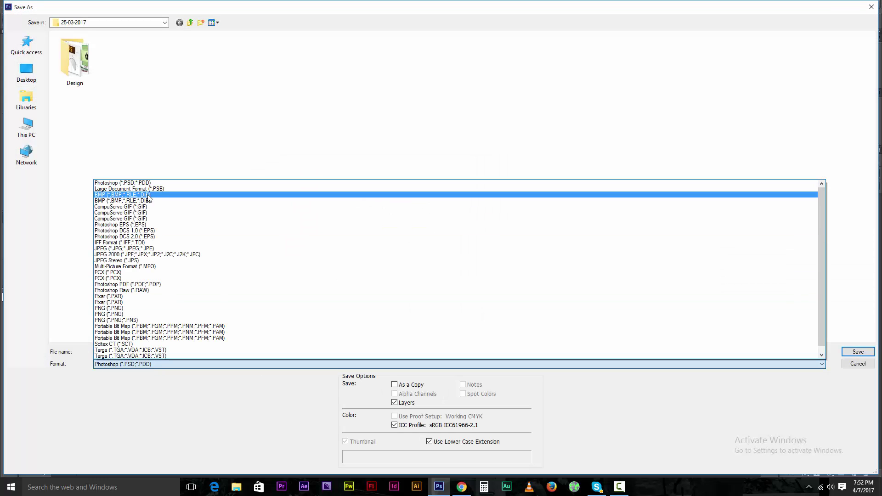
pyautogui.click(157, 186)
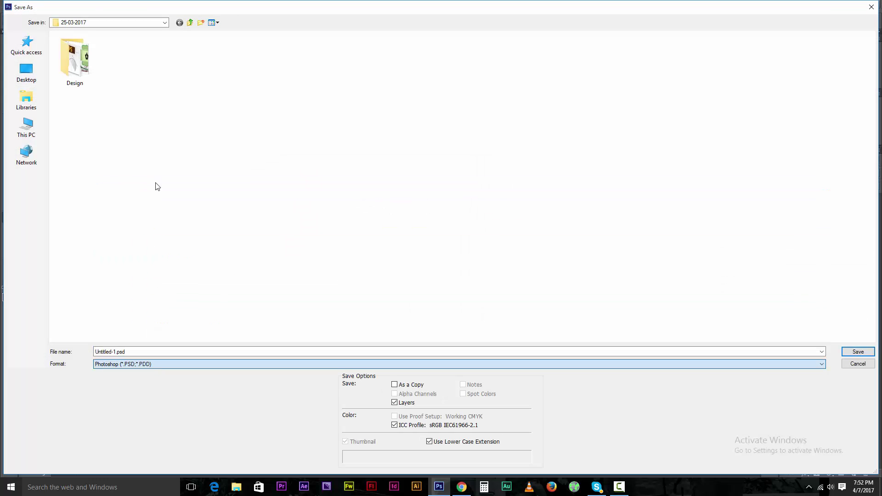
pyautogui.click(853, 364)
# Step: Start saving the document as Untitled-1.jpg in JPEG format, and cancel at the JPEG options
pyautogui.click(26, 6)
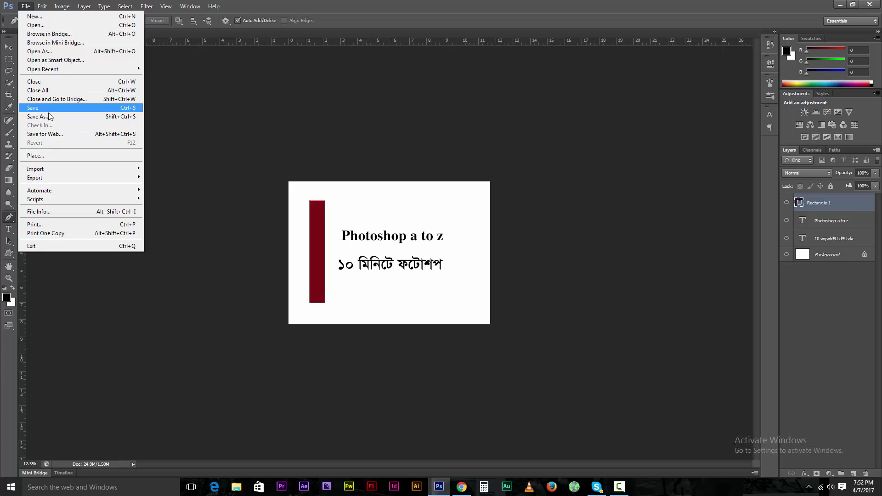
pyautogui.click(48, 112)
pyautogui.click(349, 364)
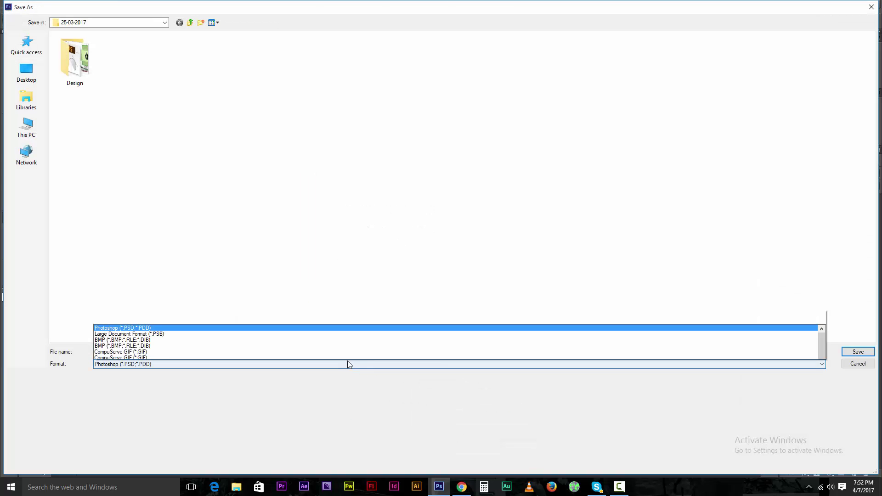
pyautogui.click(185, 242)
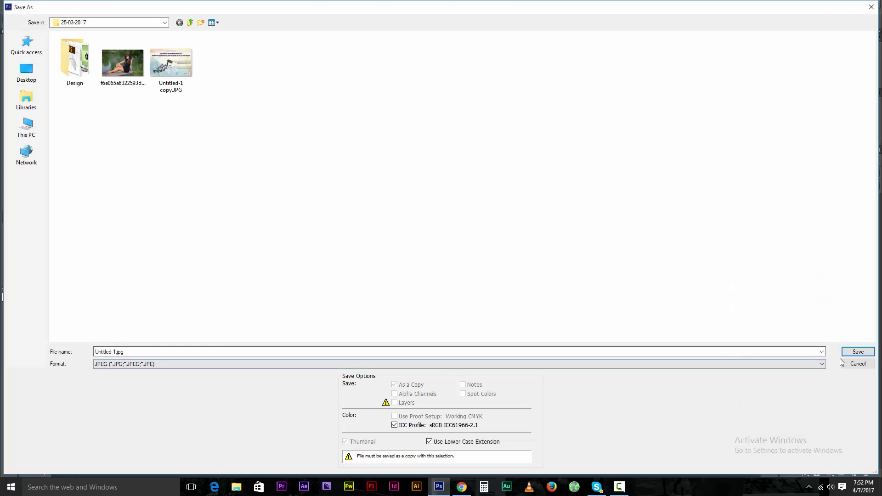
pyautogui.press('Return')
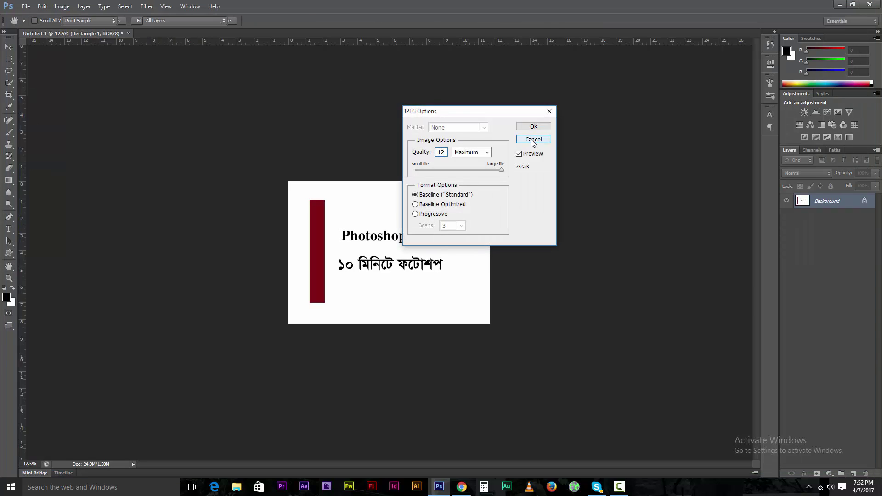
pyautogui.click(531, 139)
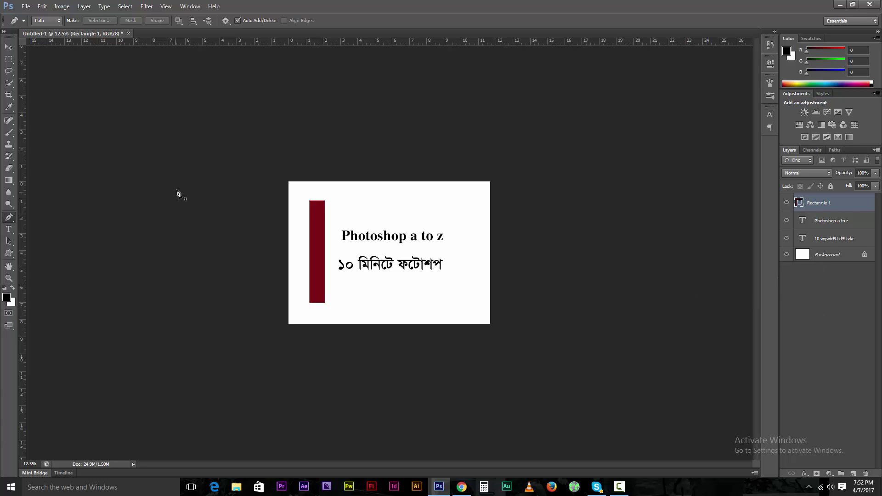
pyautogui.click(9, 61)
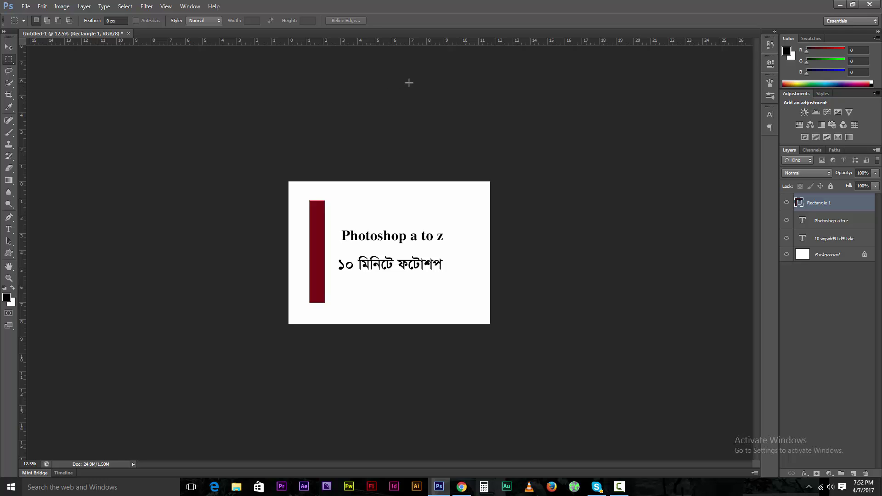
pyautogui.click(25, 7)
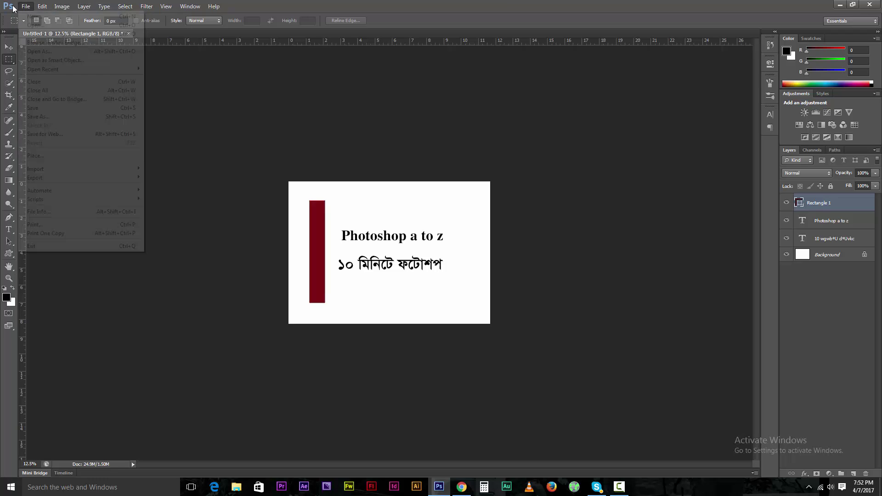
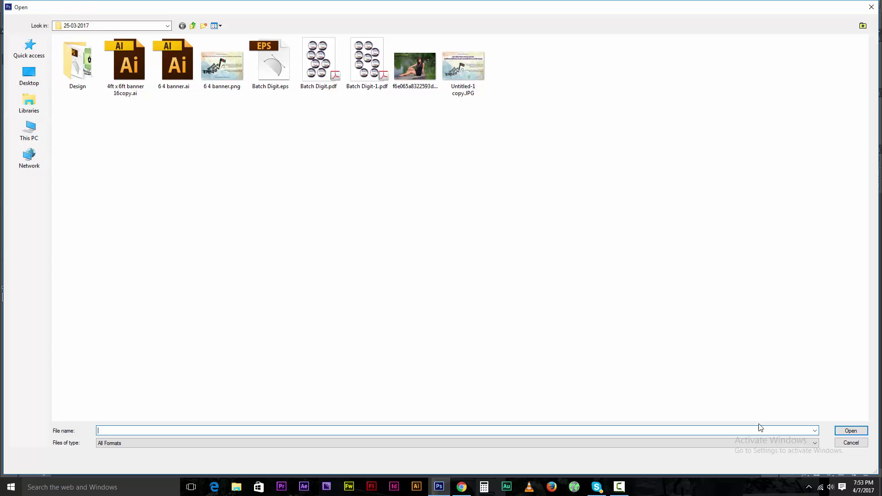
pyautogui.click(850, 443)
# Step: Open the lakeside portrait JPG from the 25-03-2017 folder on the Desktop, and close it again
pyautogui.click(26, 6)
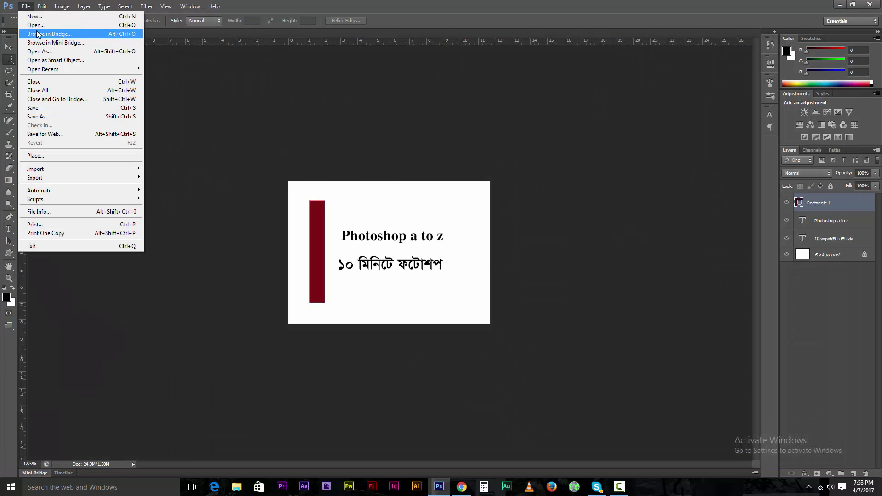
pyautogui.click(36, 25)
pyautogui.click(29, 131)
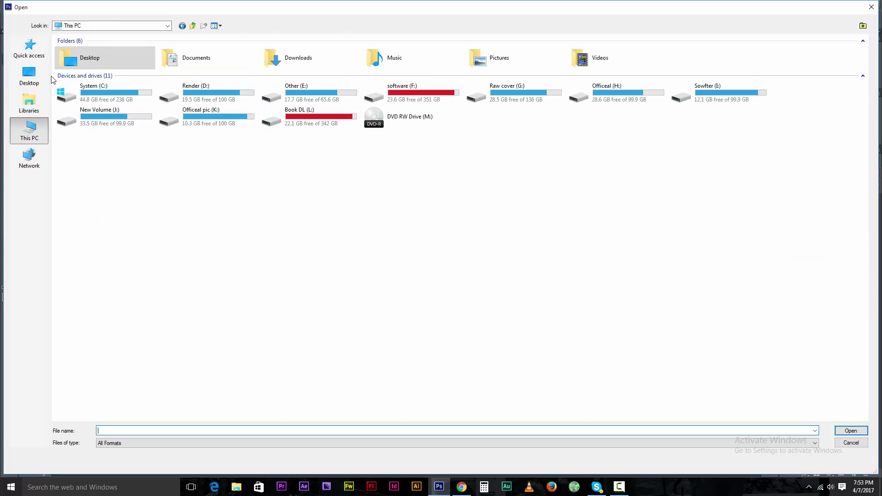
pyautogui.click(29, 76)
pyautogui.click(445, 249)
pyautogui.scroll(-3, 444, 250)
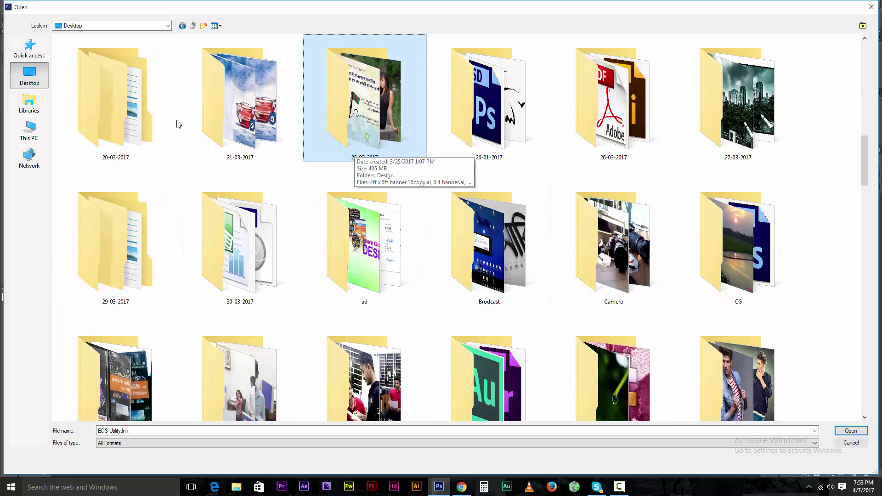
pyautogui.doubleClick(386, 126)
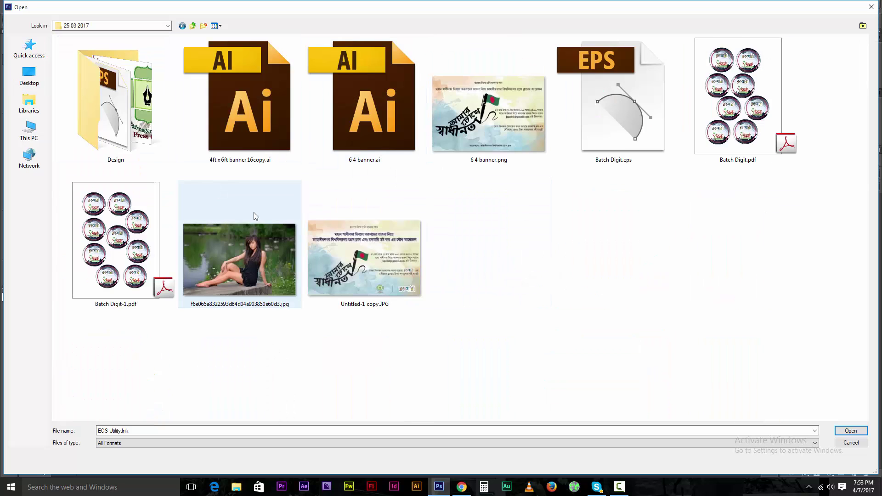
pyautogui.click(275, 265)
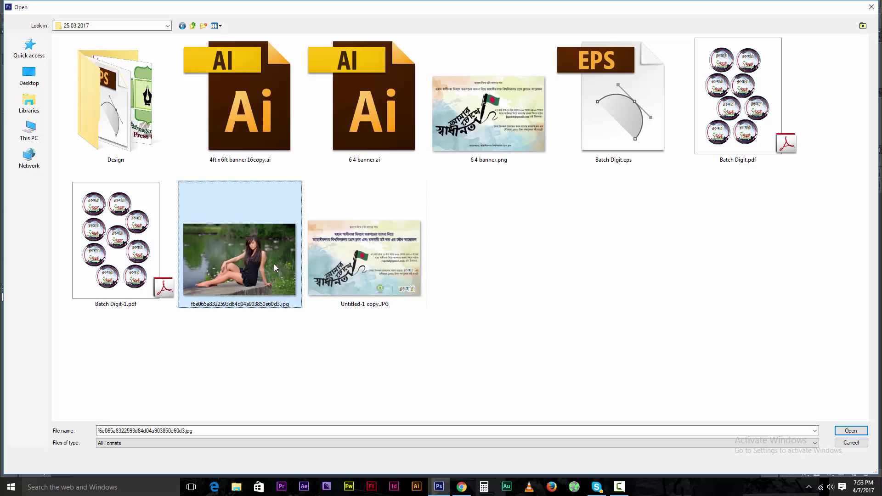
pyautogui.doubleClick(274, 264)
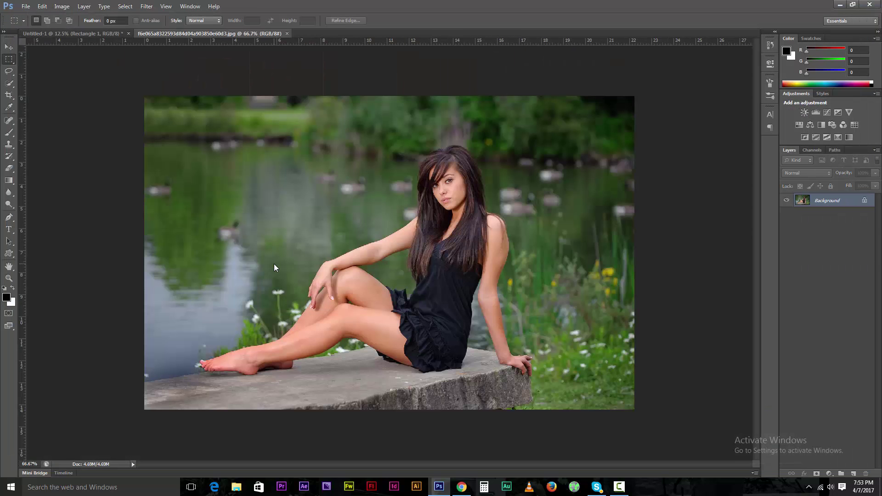
pyautogui.hotkey('ctrl', 'w')
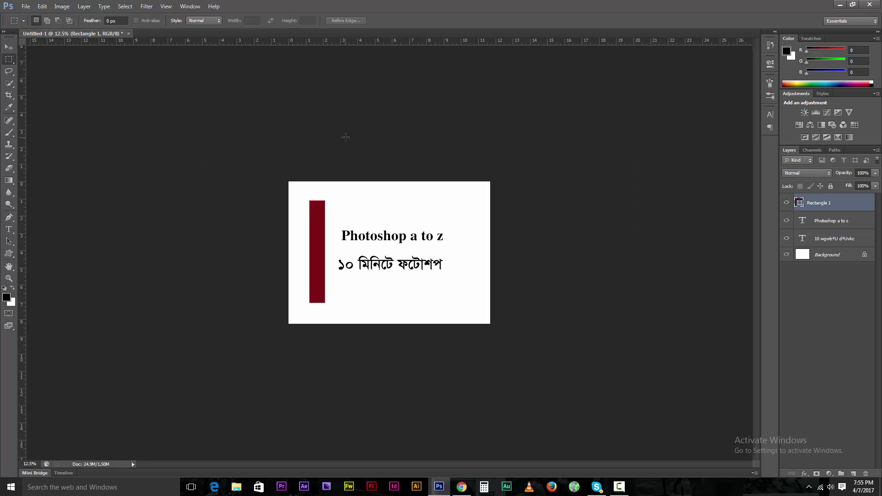
# Step: Browse for a file to open on the software (F:) drive, through Photography and all Raw Photography into the office photo-shoot folder
pyautogui.click(25, 6)
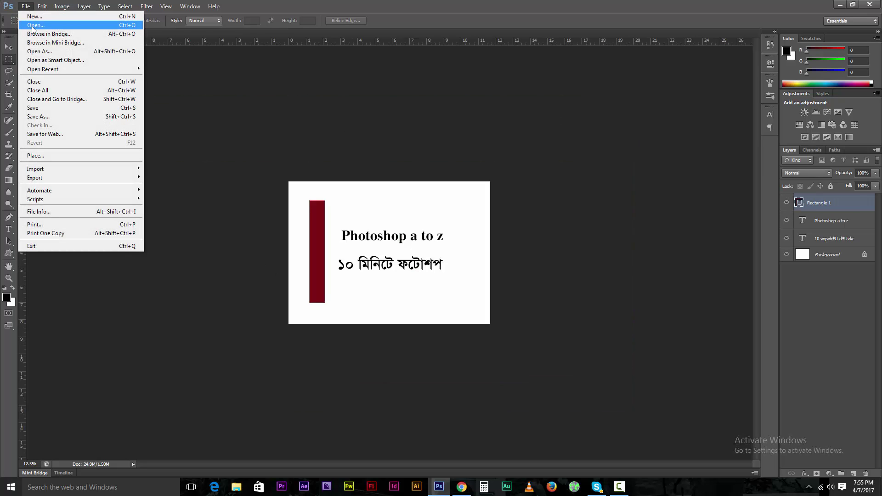
pyautogui.click(32, 25)
pyautogui.click(29, 131)
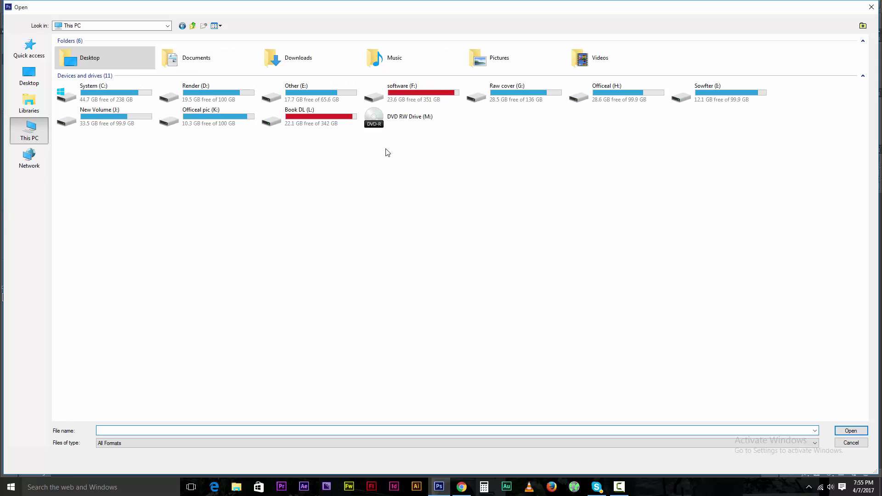
pyautogui.doubleClick(416, 101)
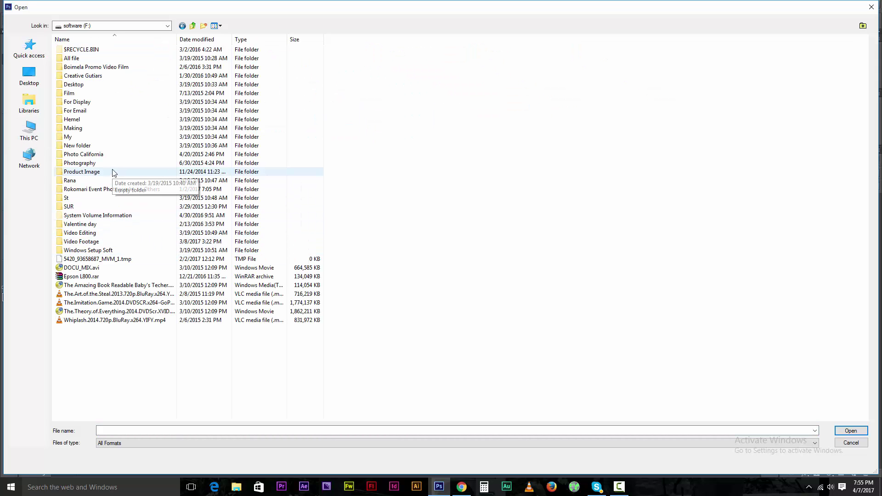
pyautogui.doubleClick(81, 164)
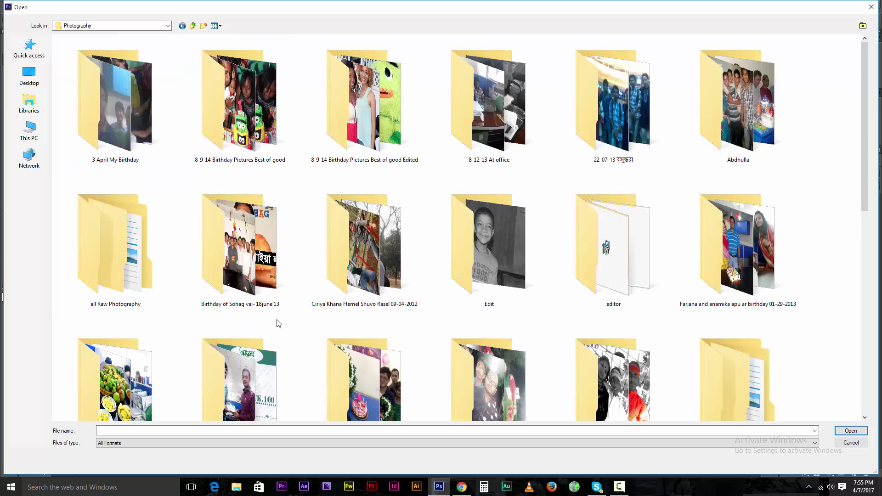
pyautogui.doubleClick(119, 269)
pyautogui.scroll(-10, 301, 346)
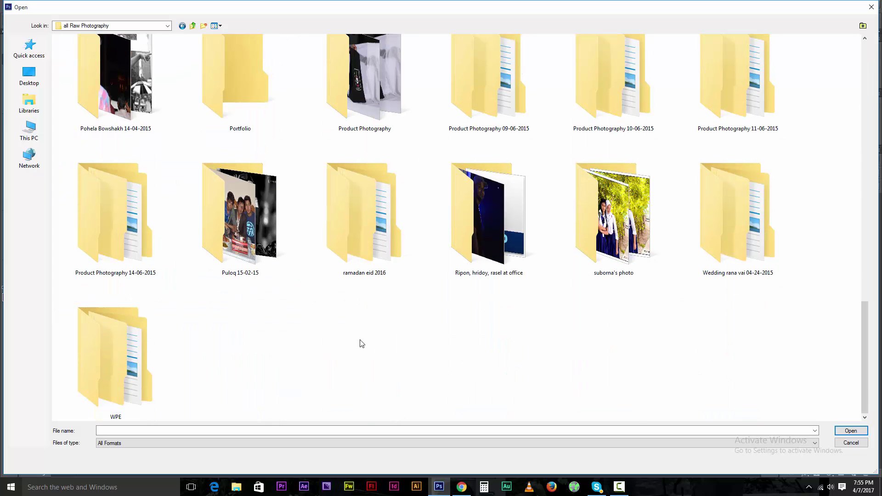
pyautogui.doubleClick(495, 234)
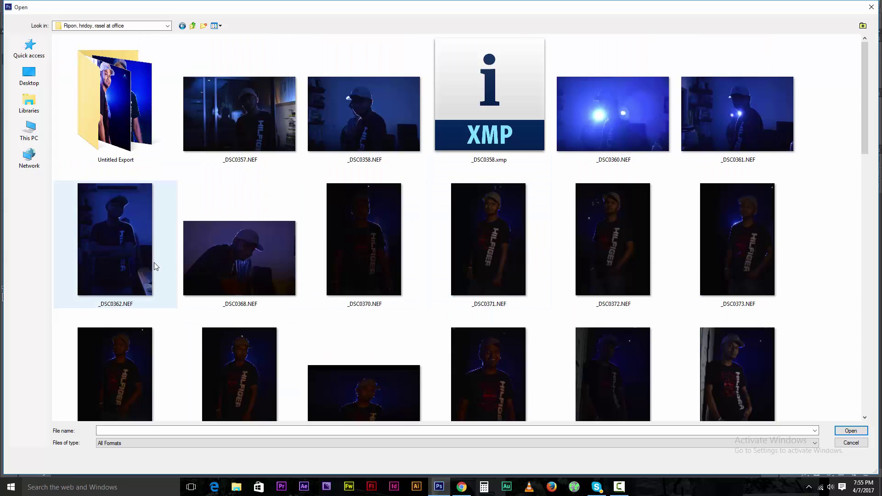
# Step: Select the raw photo _DSC0401.NEF of the man leaning on the wall and open it in Camera Raw
pyautogui.scroll(-5, 179, 312)
pyautogui.scroll(-5, 184, 319)
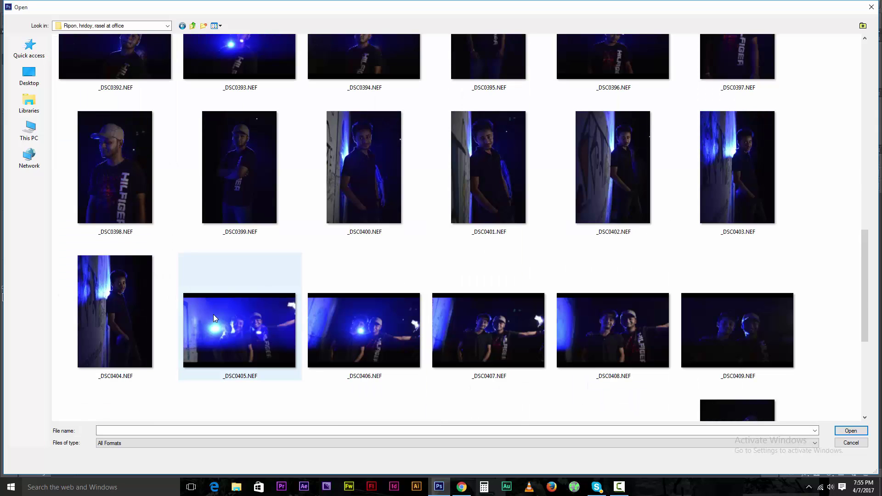
pyautogui.click(505, 178)
pyautogui.click(372, 178)
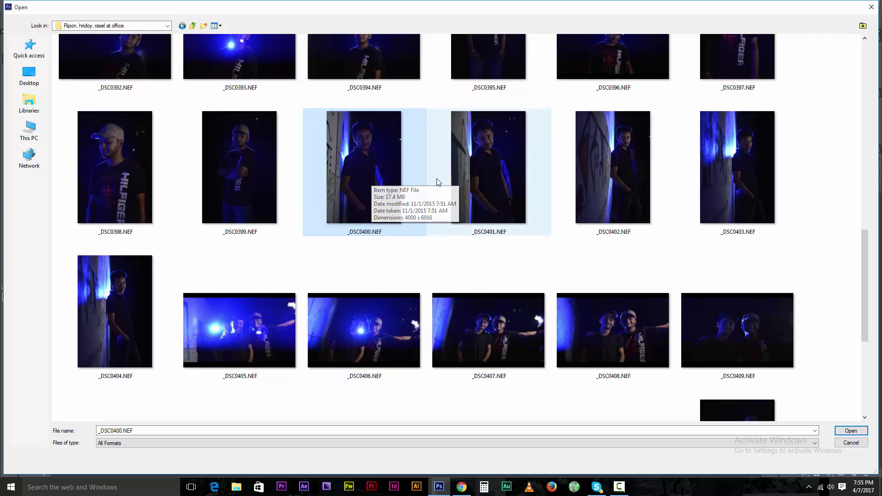
pyautogui.click(475, 180)
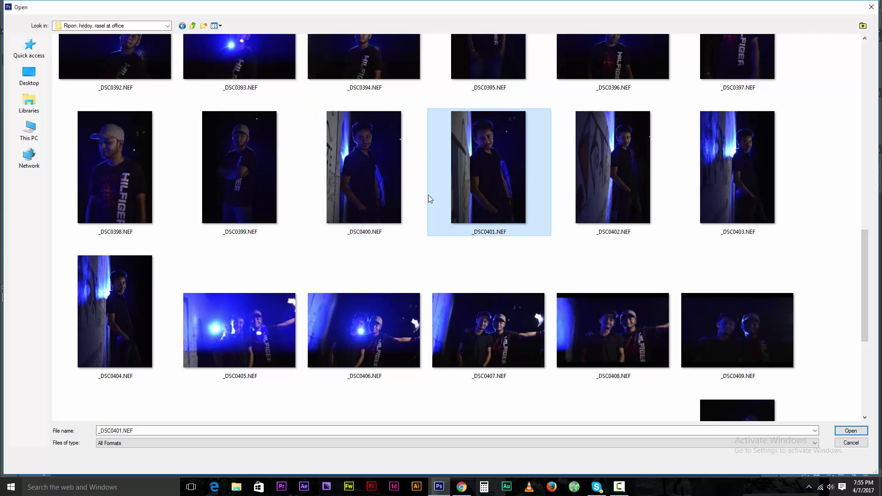
pyautogui.press('Escape')
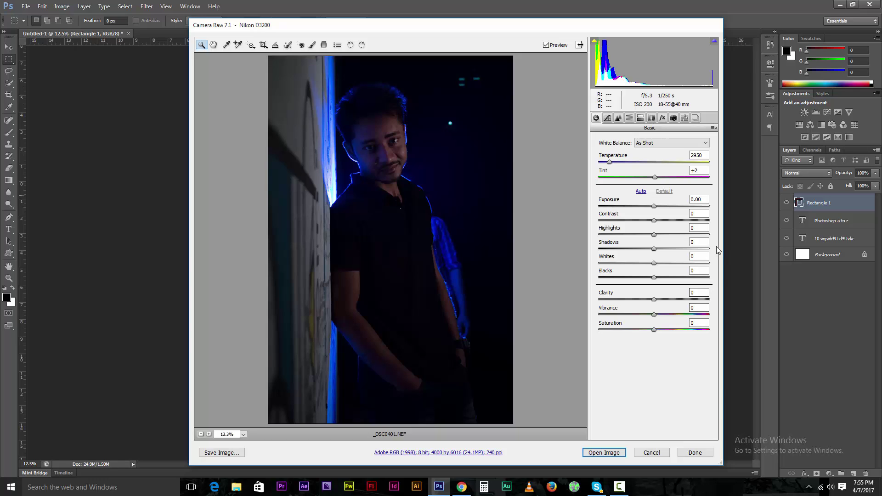
# Step: Raise the raw photo's exposure to about +1.65 and open the image for editing
pyautogui.moveTo(655, 206); pyautogui.dragTo(673, 206)
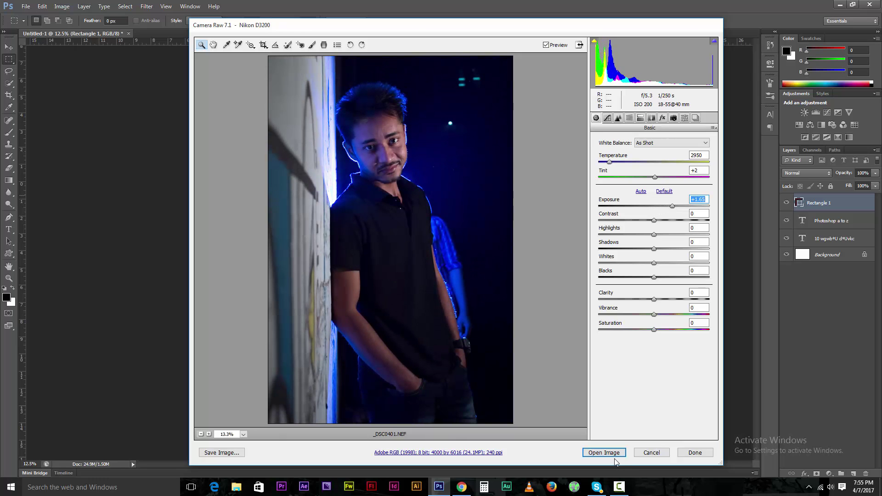
pyautogui.click(680, 454)
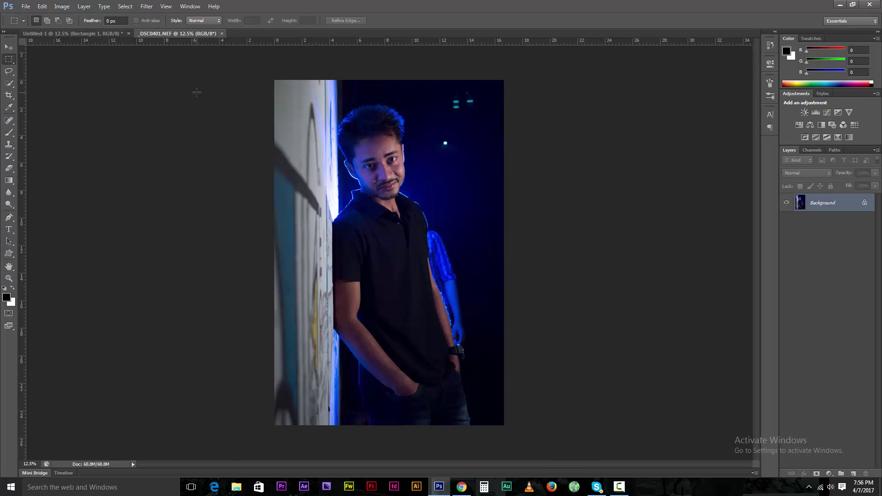
# Step: View the whole portrait at smaller and larger magnifications, going down to 8.33% and back to 12.5%
pyautogui.hotkey('ctrl', '+')
pyautogui.hotkey('ctrl', '-')
pyautogui.hotkey('ctrl', '-')
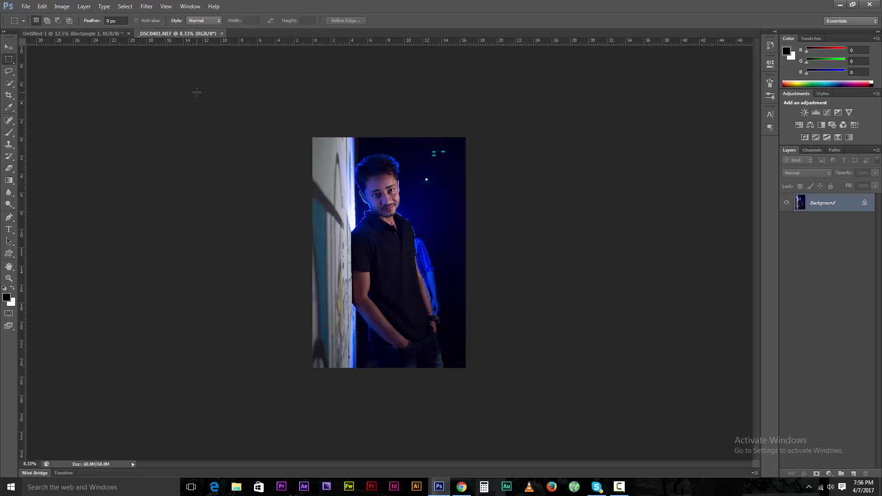
pyautogui.hotkey('ctrl', '+')
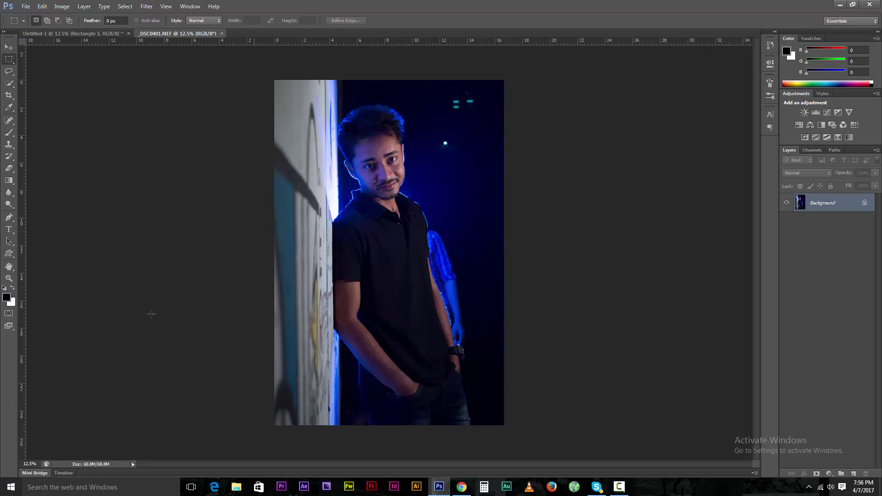
# Step: Examine the man's face at 33.3% with the Zoom tool, and zoom back out to see the whole photo
pyautogui.click(9, 279)
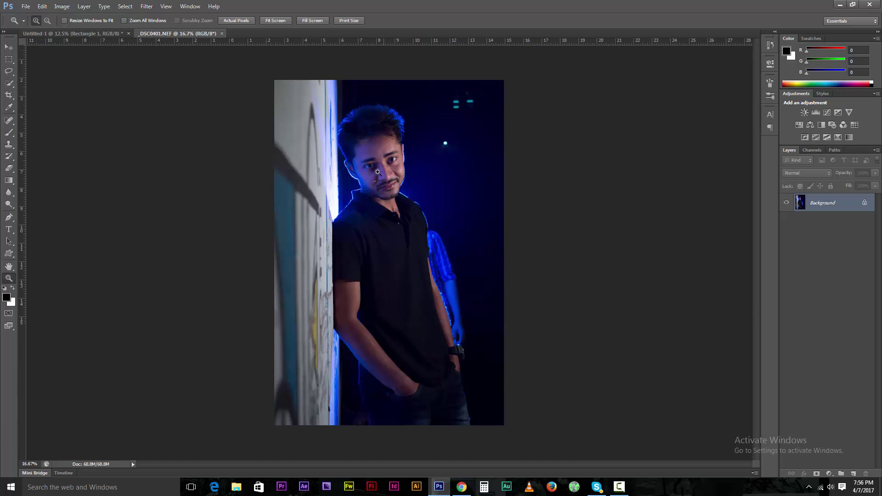
pyautogui.click(407, 196)
pyautogui.click(406, 195)
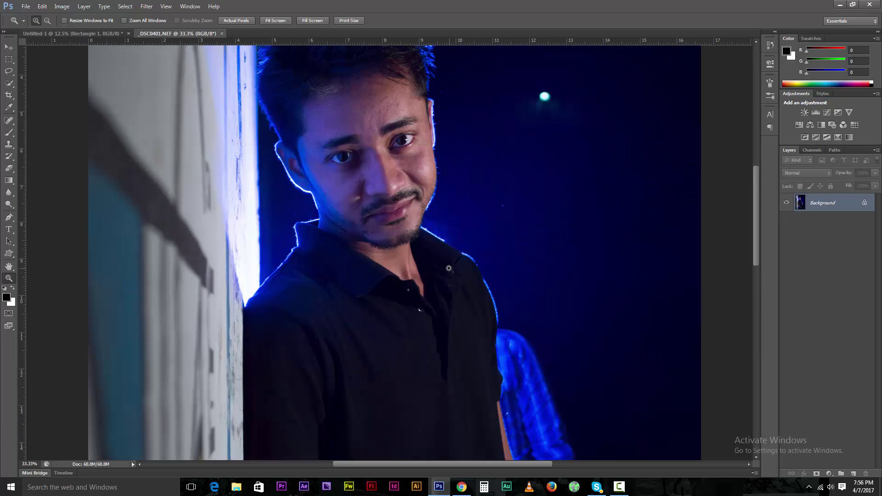
pyautogui.press('alt')
pyautogui.click(47, 20)
pyautogui.click(408, 235)
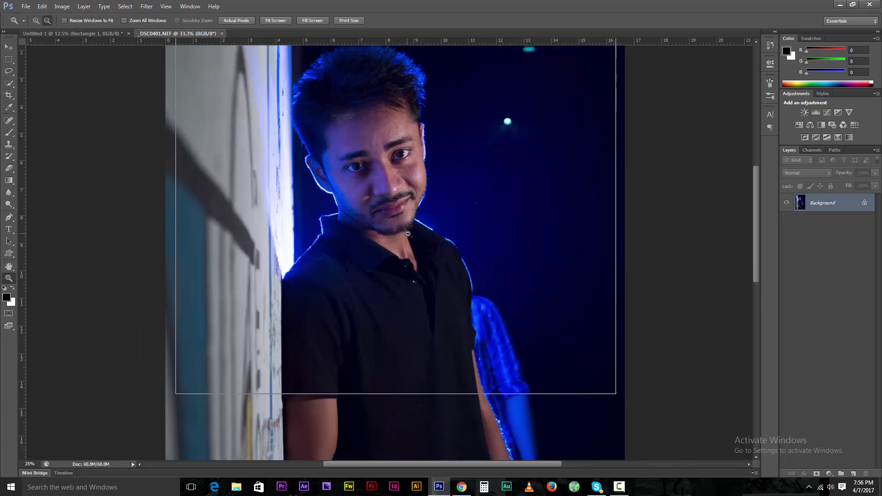
pyautogui.click(408, 235)
pyautogui.click(408, 235)
pyautogui.click(408, 236)
pyautogui.click(408, 236)
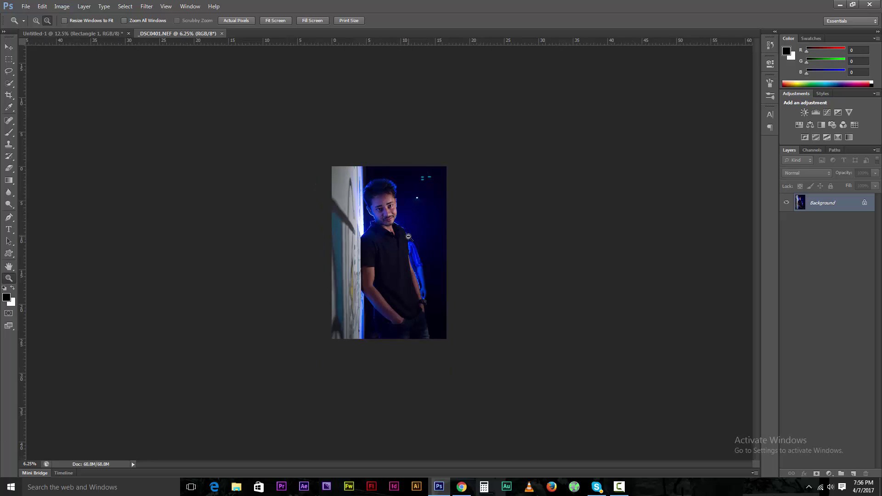
pyautogui.keyDown('alt'); pyautogui.click(408, 236); pyautogui.keyUp('alt')
# Step: Add a Curves adjustment layer above the portrait and lift the midpoint of the RGB curve to brighten the photo
pyautogui.click(9, 60)
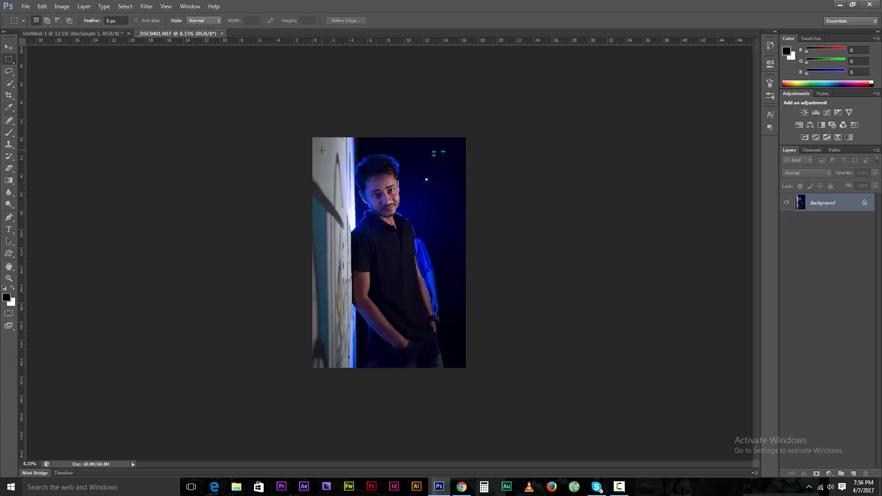
pyautogui.hotkey('ctrl', '+')
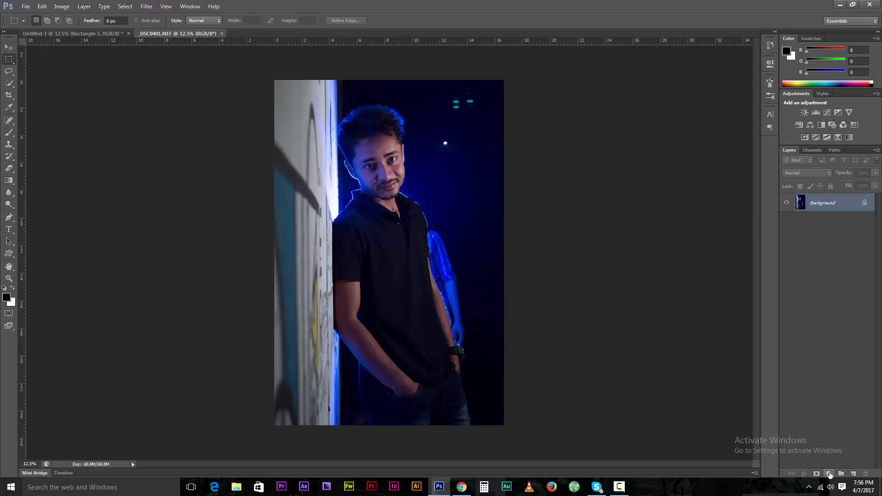
pyautogui.click(830, 474)
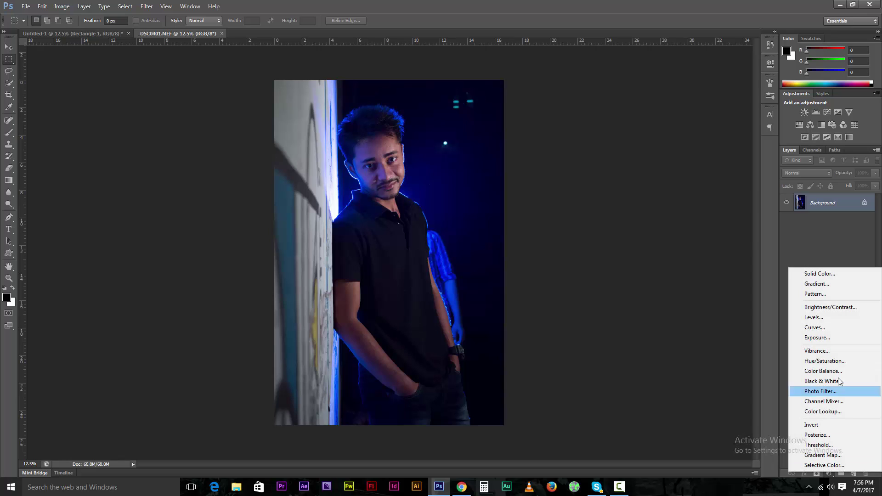
pyautogui.click(823, 328)
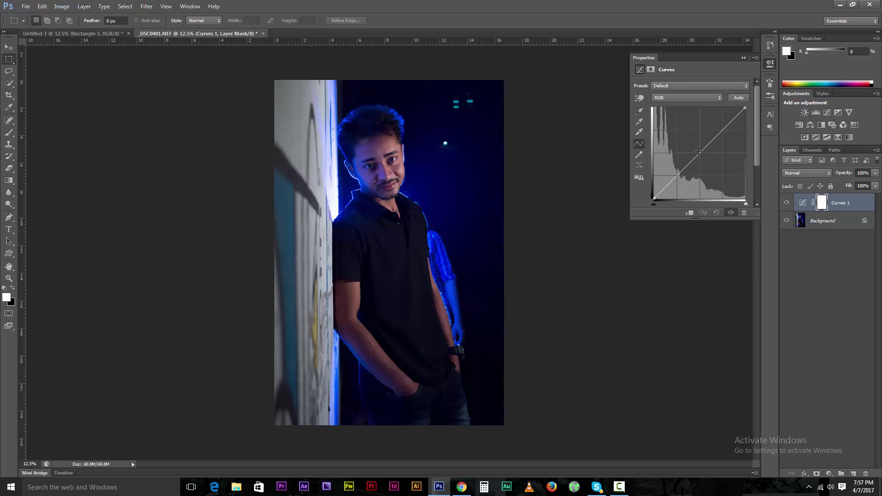
pyautogui.moveTo(698, 151); pyautogui.dragTo(693, 150)
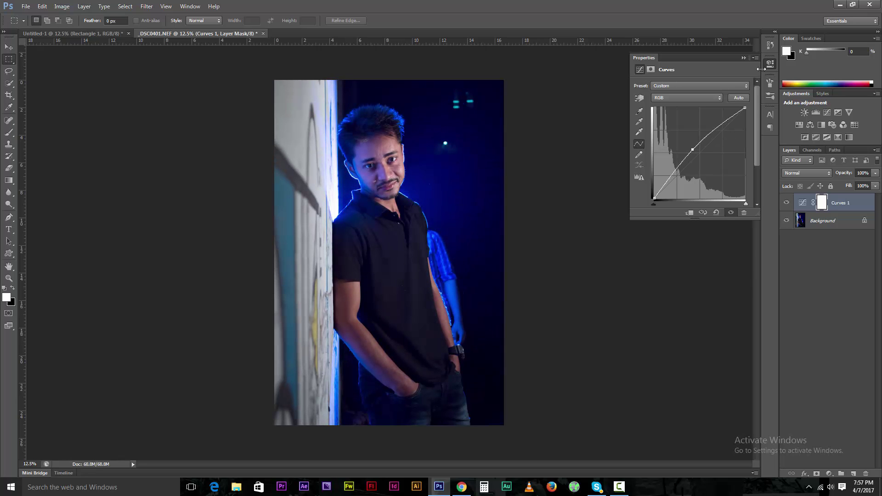
pyautogui.click(744, 58)
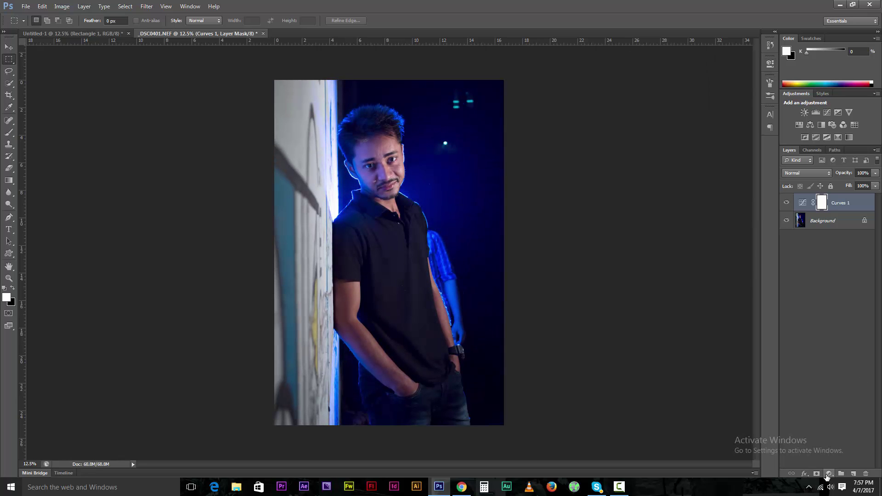
# Step: Add a Levels adjustment layer above the Curves layer, moving the black point and white point inward for stronger contrast
pyautogui.click(828, 474)
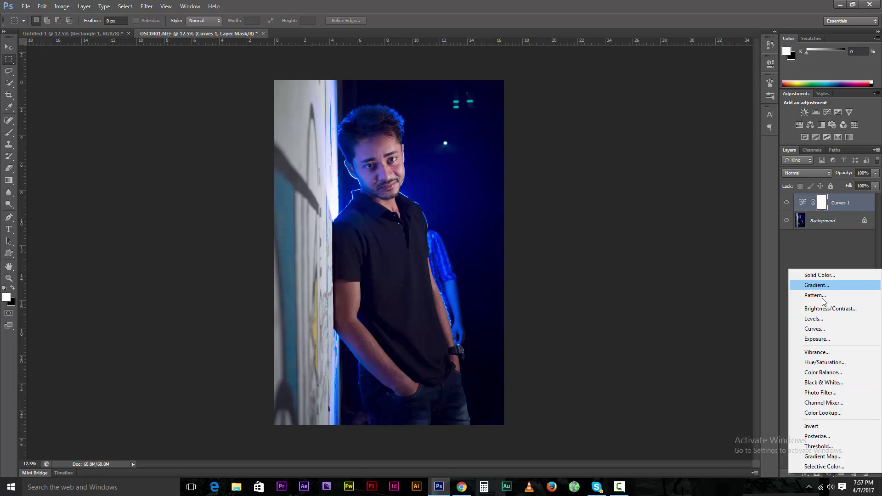
pyautogui.click(822, 322)
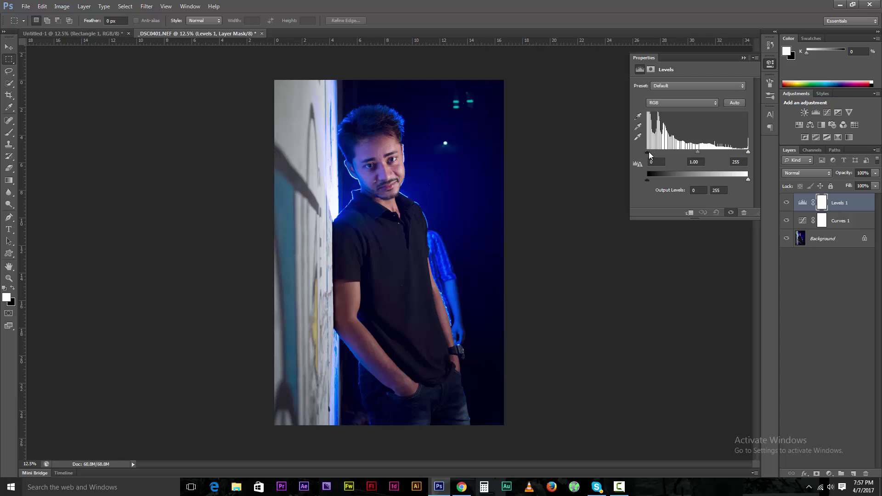
pyautogui.moveTo(648, 151); pyautogui.dragTo(648, 153)
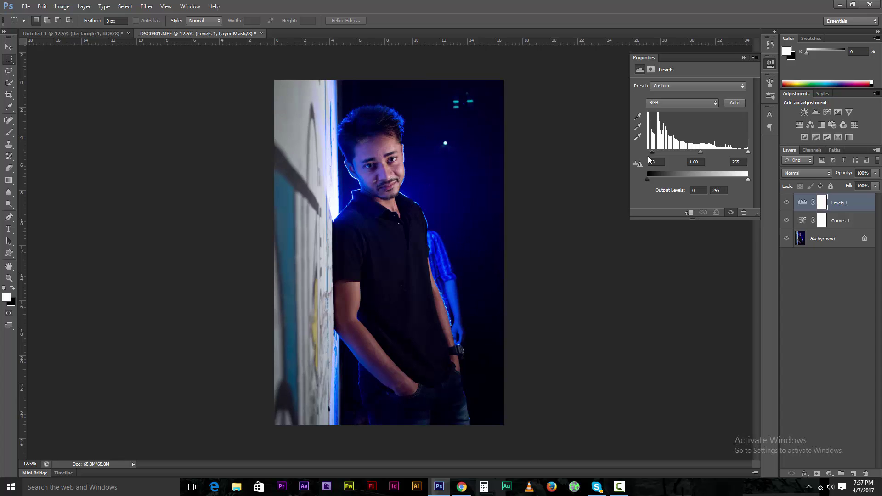
pyautogui.moveTo(648, 156); pyautogui.dragTo(655, 155)
pyautogui.moveTo(749, 155); pyautogui.dragTo(740, 155)
pyautogui.click(744, 58)
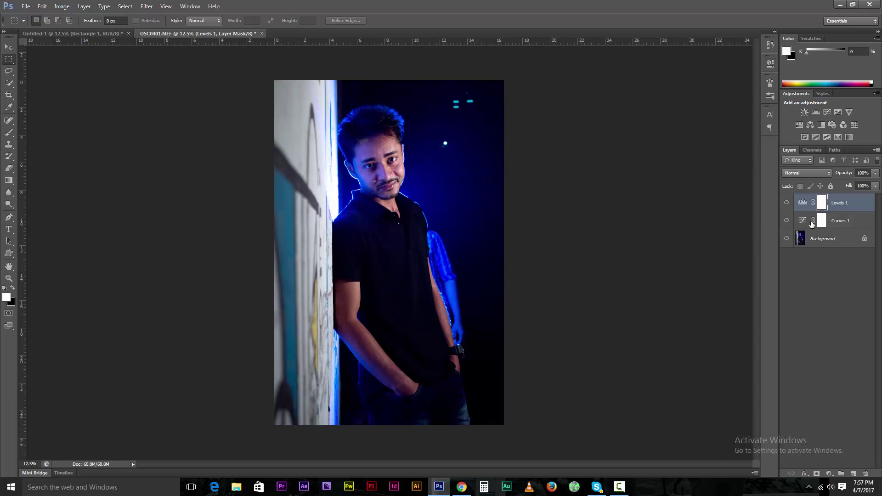
# Step: Reopen the Curves adjustment and raise the midpoint of its RGB curve further
pyautogui.doubleClick(802, 220)
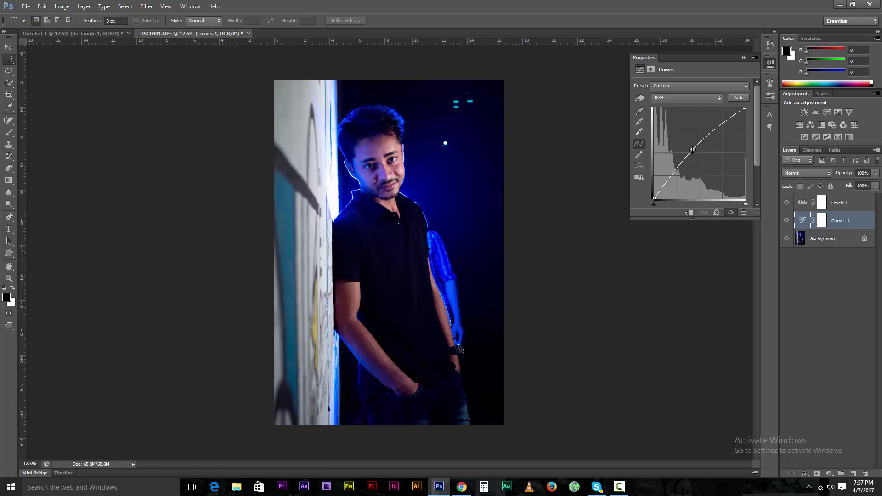
pyautogui.moveTo(692, 150); pyautogui.dragTo(689, 146)
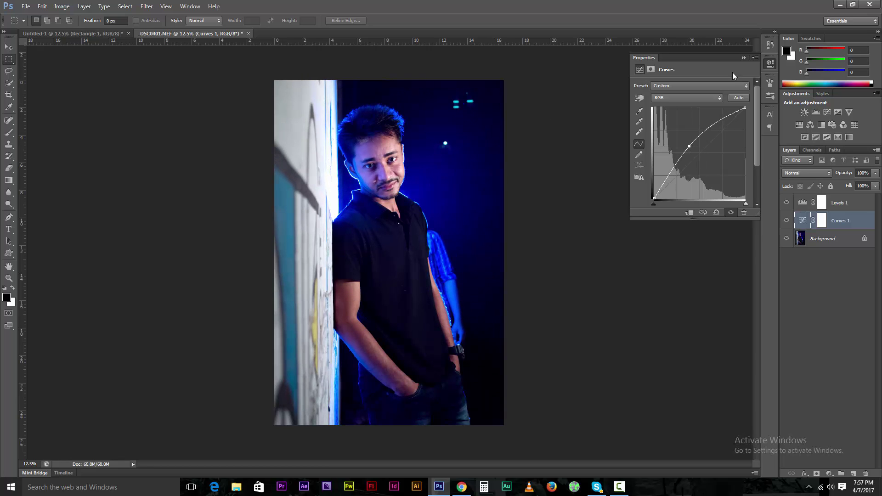
pyautogui.click(744, 58)
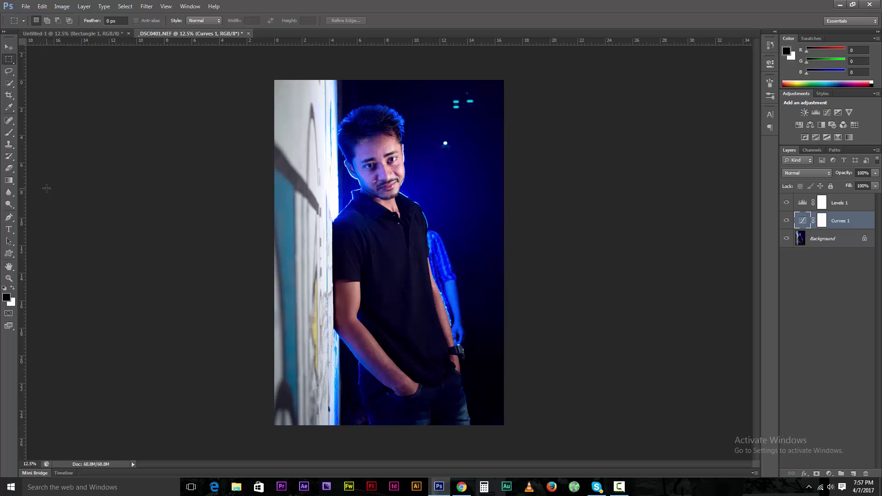
pyautogui.hotkey('ctrl', '+')
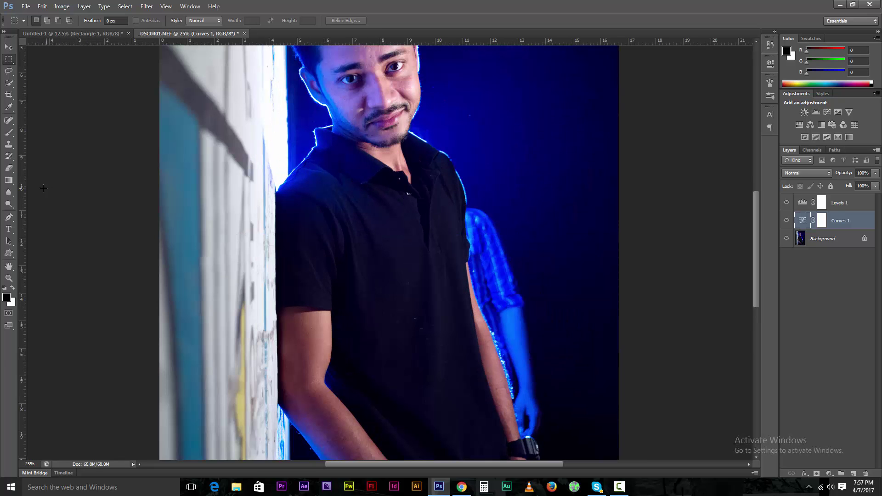
pyautogui.click(822, 239)
pyautogui.hotkey('ctrl', '+')
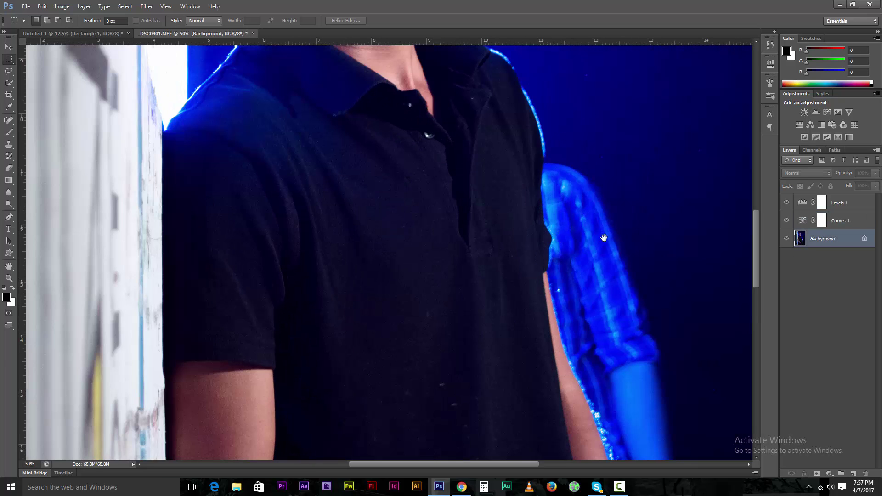
pyautogui.moveTo(603, 238); pyautogui.dragTo(335, 203)
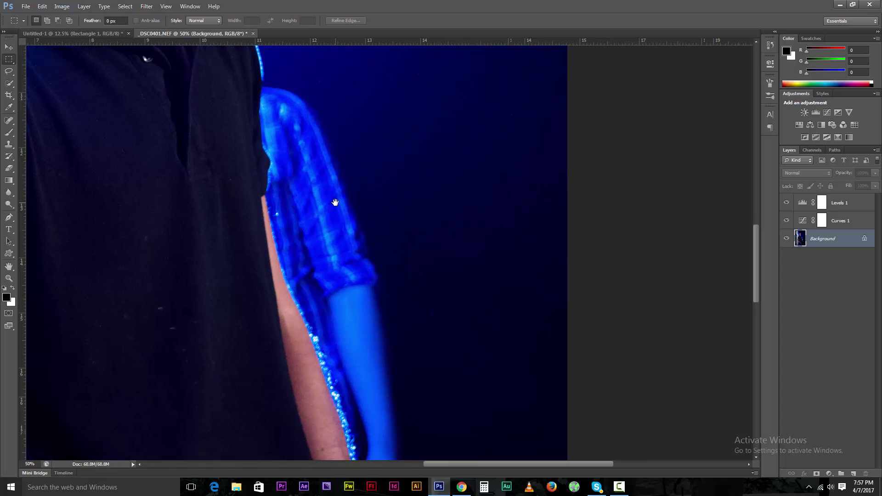
pyautogui.click(9, 217)
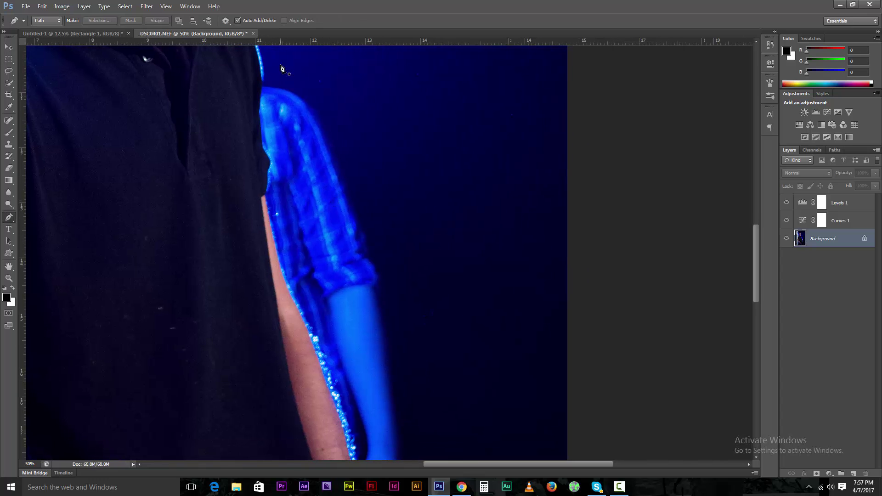
pyautogui.moveTo(368, 422); pyautogui.dragTo(294, 236)
pyautogui.hotkey('ctrl', '+')
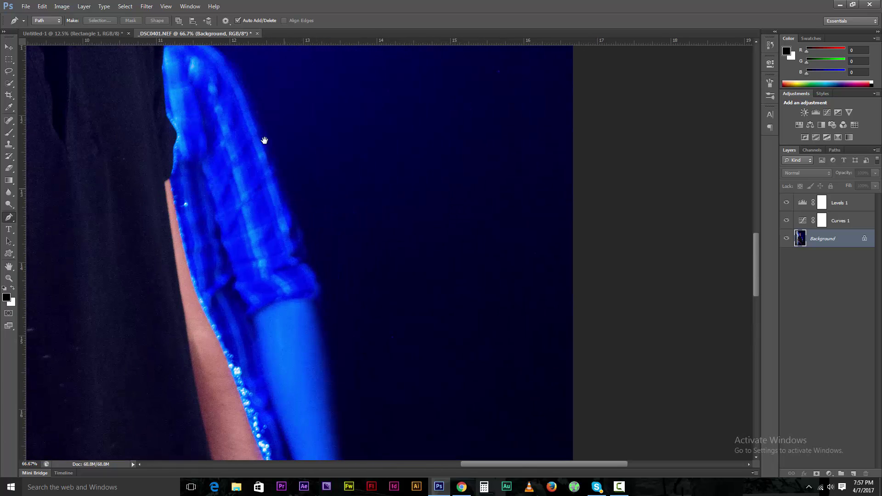
pyautogui.moveTo(263, 140); pyautogui.dragTo(285, 161)
pyautogui.click(287, 93)
pyautogui.moveTo(246, 99); pyautogui.dragTo(246, 104)
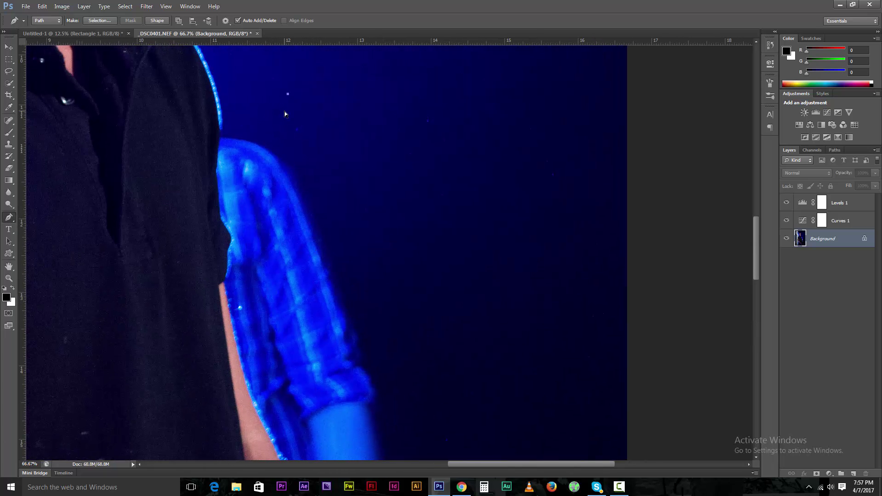
pyautogui.hotkey('alt', ']')
pyautogui.hotkey('ctrl', '-')
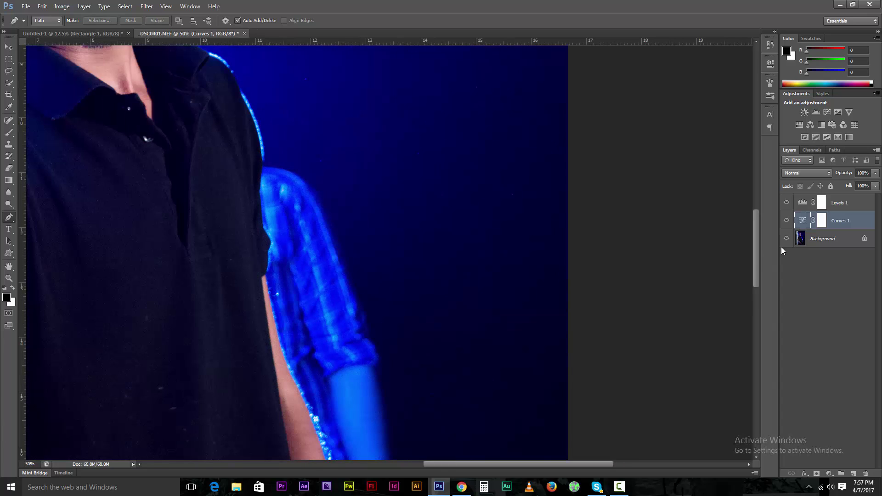
# Step: Select the Background layer and set up the Clone Stamp tool with a soft round 72 px brush at 0% hardness
pyautogui.click(822, 240)
pyautogui.moveTo(151, 273); pyautogui.dragTo(146, 162)
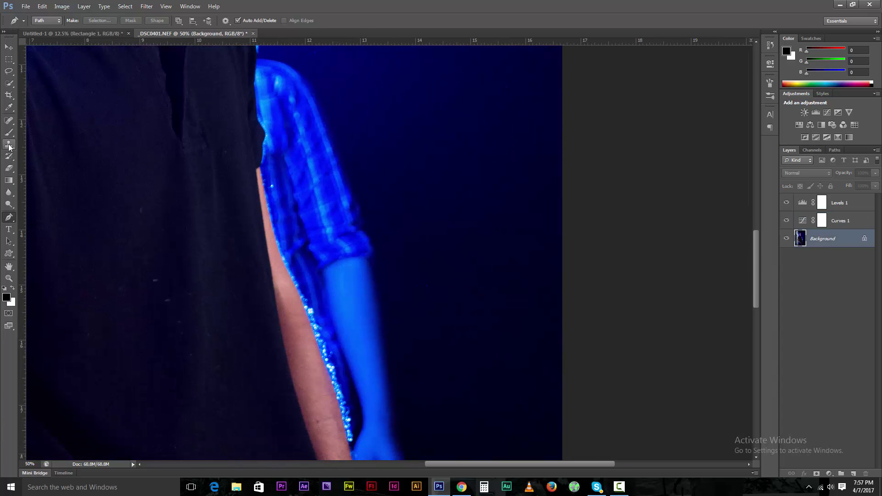
pyautogui.click(8, 146)
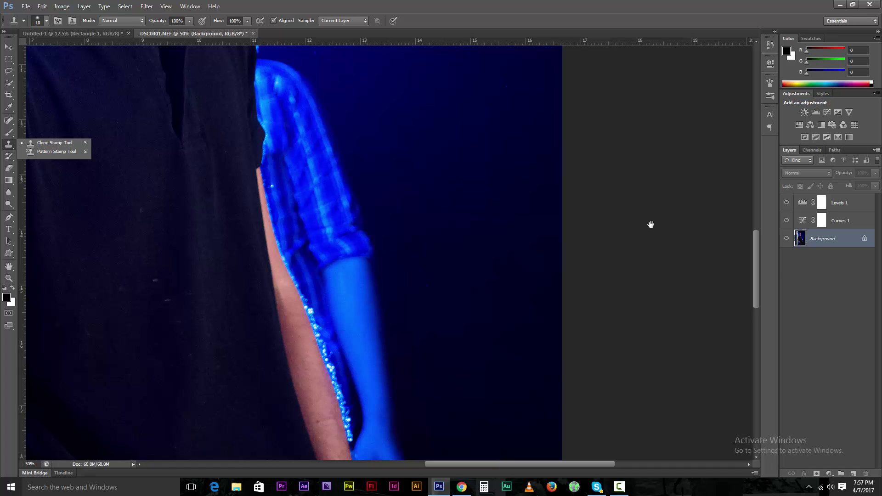
pyautogui.moveTo(402, 158); pyautogui.dragTo(475, 203)
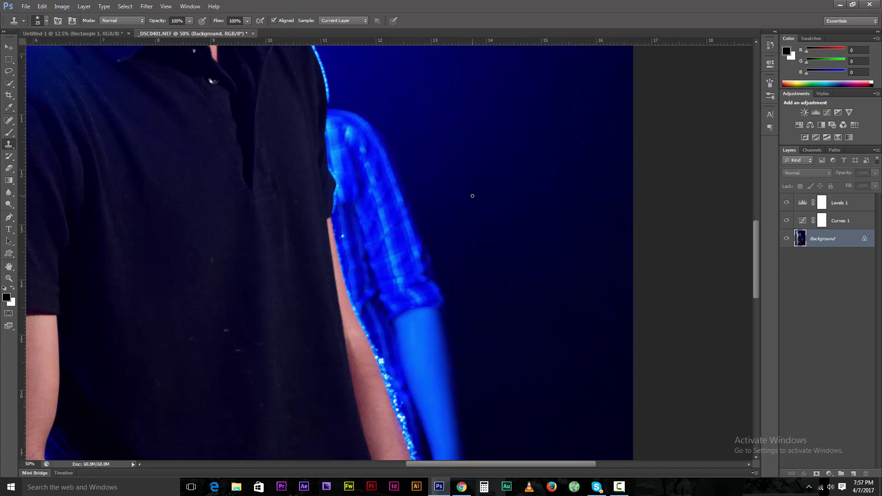
pyautogui.press(']')
pyautogui.press(']')
pyautogui.press(']')
pyautogui.press(']')
pyautogui.press(']')
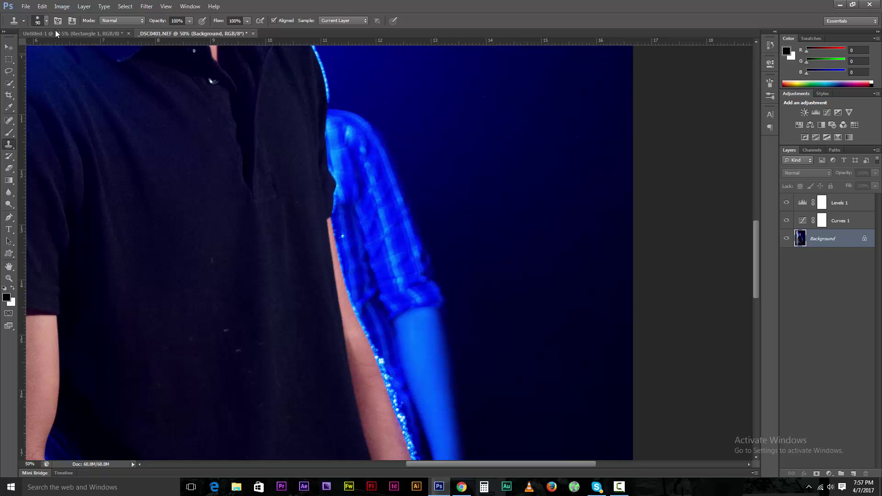
pyautogui.press(']')
pyautogui.click(46, 21)
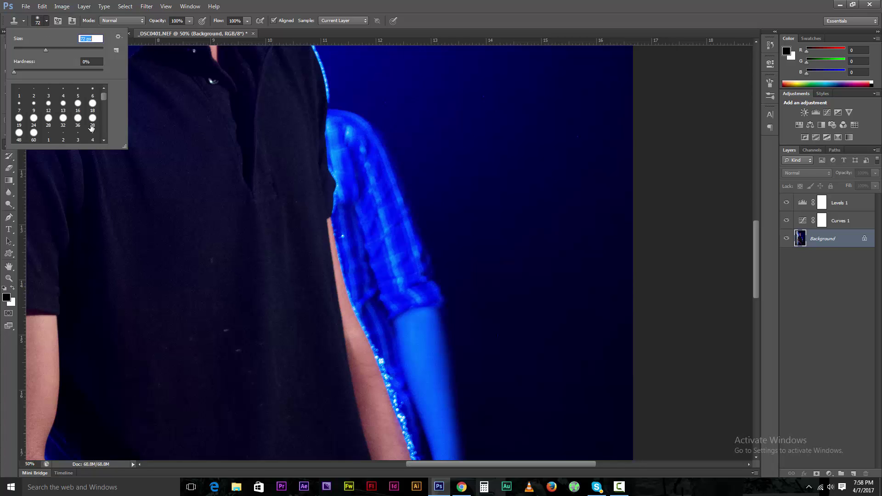
pyautogui.moveTo(106, 101)
pyautogui.mouseDown()
pyautogui.moveTo(106, 128)
pyautogui.moveTo(100, 108)
pyautogui.moveTo(101, 114)
pyautogui.mouseUp()
pyautogui.click(62, 108)
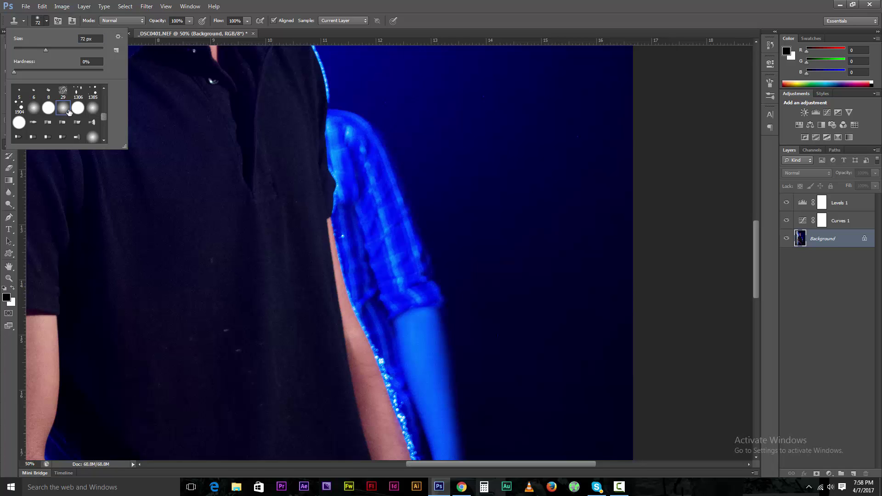
# Step: Enlarge the clone brush to 150 px and clone dark background over the outer edge of the blue sleeve behind the man
pyautogui.click(507, 139)
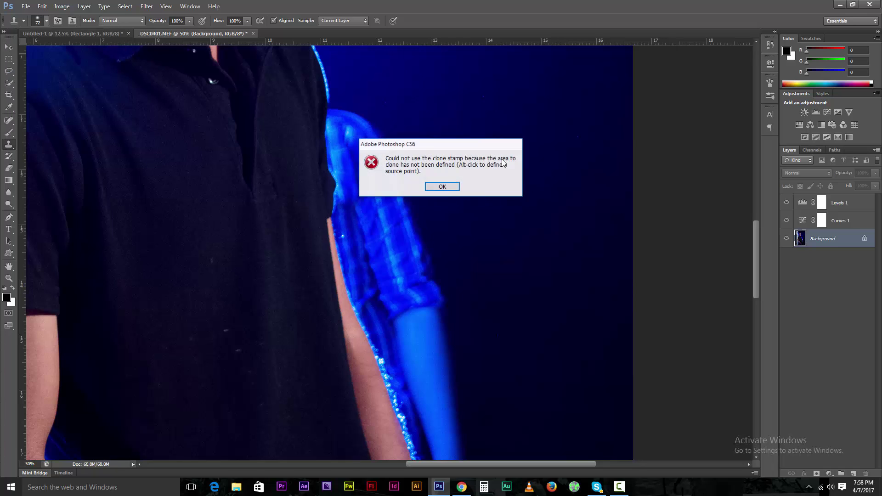
pyautogui.click(443, 188)
pyautogui.press(']')
pyautogui.press(']')
pyautogui.press(']')
pyautogui.press(']')
pyautogui.press(']')
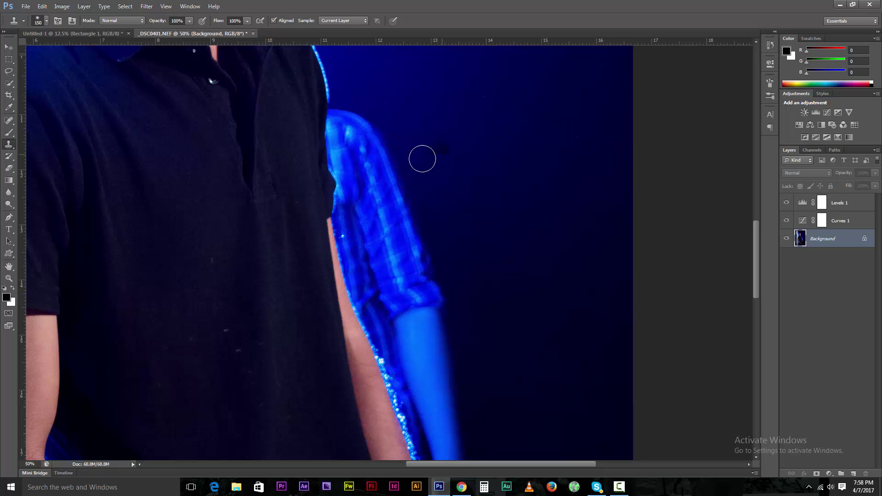
pyautogui.moveTo(421, 157); pyautogui.dragTo(409, 216)
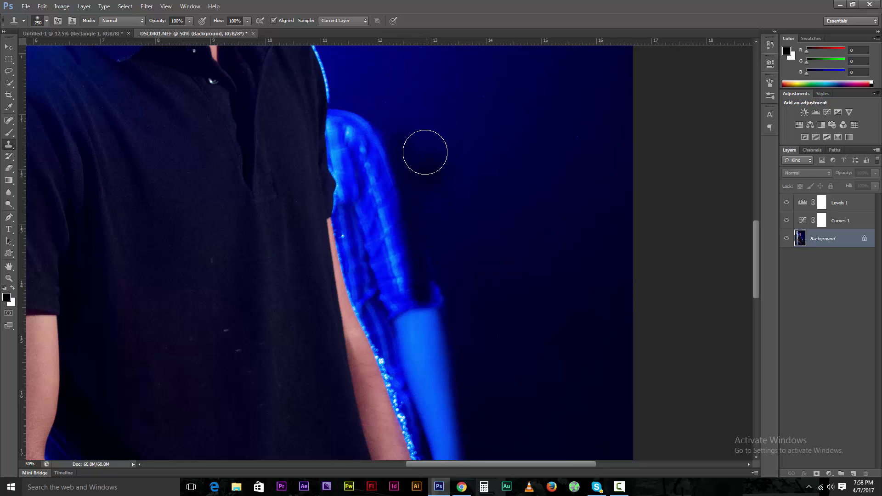
# Step: Clone dark background over the second person's sleeve cuff and forearm with a 250 px brush, then reduce the brush to 150 px
pyautogui.press(']')
pyautogui.press(']')
pyautogui.press(']')
pyautogui.moveTo(395, 202)
pyautogui.mouseDown()
pyautogui.moveTo(428, 277)
pyautogui.moveTo(409, 153)
pyautogui.moveTo(444, 268)
pyautogui.mouseUp()
pyautogui.scroll(-5, 443, 239)
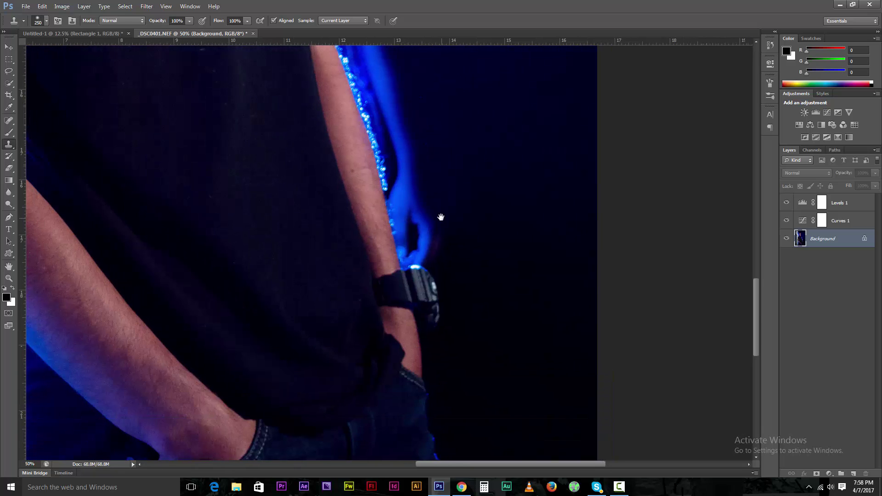
pyautogui.press('[')
pyautogui.press('[')
pyautogui.scroll(8, 459, 248)
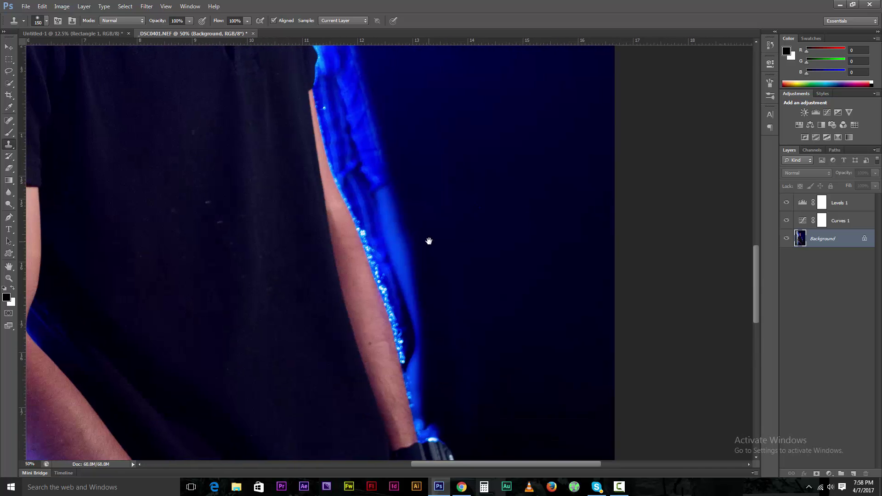
# Step: Clone dark background over the upper part of the blue sleeve beside the man's shirt with a smaller brush
pyautogui.scroll(8, 409, 142)
pyautogui.hscroll(-2, 395, 143)
pyautogui.press('[')
pyautogui.press('[')
pyautogui.press('[')
pyautogui.press('[')
pyautogui.press('[')
pyautogui.moveTo(352, 161); pyautogui.dragTo(360, 243)
# Step: Clone out the blue sleeve right along the edge of the black shirt with a much smaller brush
pyautogui.hotkey('ctrl', '+')
pyautogui.hotkey('ctrl', '+')
pyautogui.hotkey('ctrl', '+')
pyautogui.press('[')
pyautogui.press('[')
pyautogui.press('[')
pyautogui.press('[')
pyautogui.press('[')
pyautogui.press('[')
pyautogui.moveTo(258, 261)
pyautogui.mouseDown()
pyautogui.moveTo(216, 167)
pyautogui.moveTo(205, 234)
pyautogui.moveTo(230, 333)
pyautogui.moveTo(236, 415)
pyautogui.mouseUp()
# Step: Enlarge the clone brush to 90 px and clone background over the blue sleeve beside the man's upper arm
pyautogui.scroll(-5, 219, 315)
pyautogui.scroll(5, 218, 315)
pyautogui.scroll(-3, 239, 321)
pyautogui.scroll(-3, 225, 220)
pyautogui.hscroll(2, 225, 221)
pyautogui.press(']')
pyautogui.press(']')
pyautogui.press(']')
pyautogui.press(']')
pyautogui.press(']')
pyautogui.press(']')
pyautogui.press(']')
pyautogui.press(']')
pyautogui.press(']')
pyautogui.press(']')
pyautogui.moveTo(216, 171); pyautogui.dragTo(365, 358)
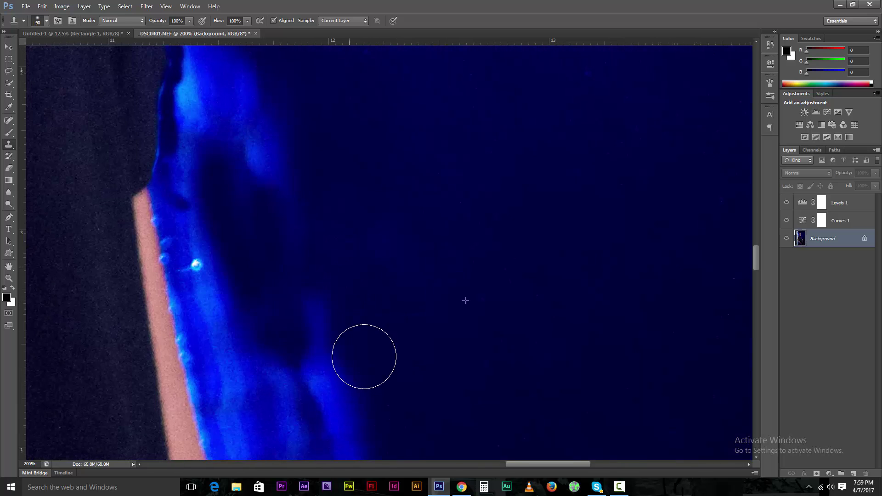
# Step: Clone background over the remaining blue forearm beside the man's arm and enlarge the brush to 150 px
pyautogui.hotkey('ctrl', '-')
pyautogui.hotkey('ctrl', '-')
pyautogui.moveTo(285, 260); pyautogui.dragTo(307, 365)
pyautogui.hscroll(2, 303, 321)
pyautogui.press(']')
pyautogui.press(']')
pyautogui.press(']')
pyautogui.press(']')
pyautogui.press(']')
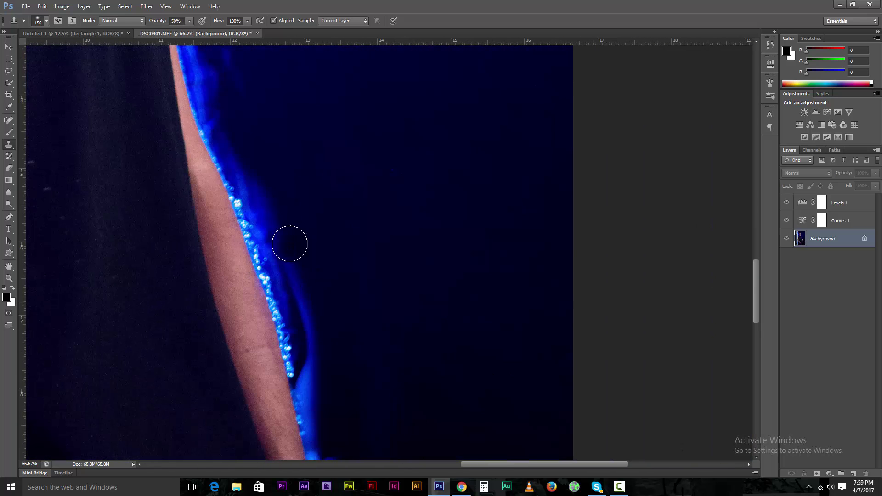
# Step: Set the Clone Stamp opacity to 50% and blend the background over the blue traces beside the shirt and upper arm
pyautogui.scroll(4, 303, 294)
pyautogui.hscroll(-2, 313, 339)
pyautogui.press('[')
pyautogui.press('[')
pyautogui.press('5')
pyautogui.moveTo(250, 157)
pyautogui.mouseDown()
pyautogui.moveTo(242, 120)
pyautogui.moveTo(236, 201)
pyautogui.moveTo(246, 282)
pyautogui.mouseUp()
# Step: Clone out the blue hand beside the man's forearm above the watch with a smaller brush, then enlarge it to 90 px
pyautogui.scroll(-6, 256, 179)
pyautogui.hscroll(2, 256, 180)
pyautogui.press('[')
pyautogui.press('[')
pyautogui.press('[')
pyautogui.moveTo(303, 193); pyautogui.dragTo(322, 287)
pyautogui.press(']')
pyautogui.press(']')
pyautogui.press(']')
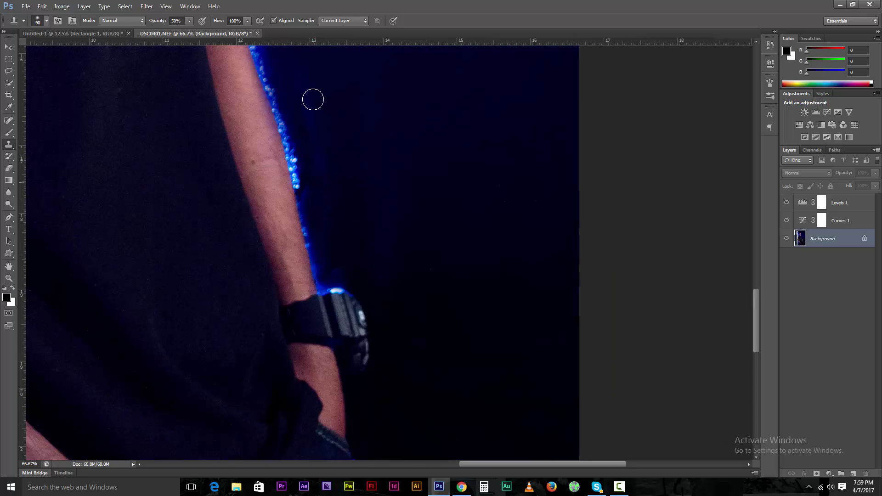
# Step: Clean up the remaining blue traces along the shirt edge and arm with a 60 px clone brush
pyautogui.scroll(4, 290, 101)
pyautogui.scroll(3, 268, 104)
pyautogui.hscroll(-1, 268, 104)
pyautogui.press('[')
pyautogui.press('[')
pyautogui.press('[')
pyautogui.press('[')
pyautogui.scroll(1, 216, 97)
pyautogui.hscroll(-1, 216, 96)
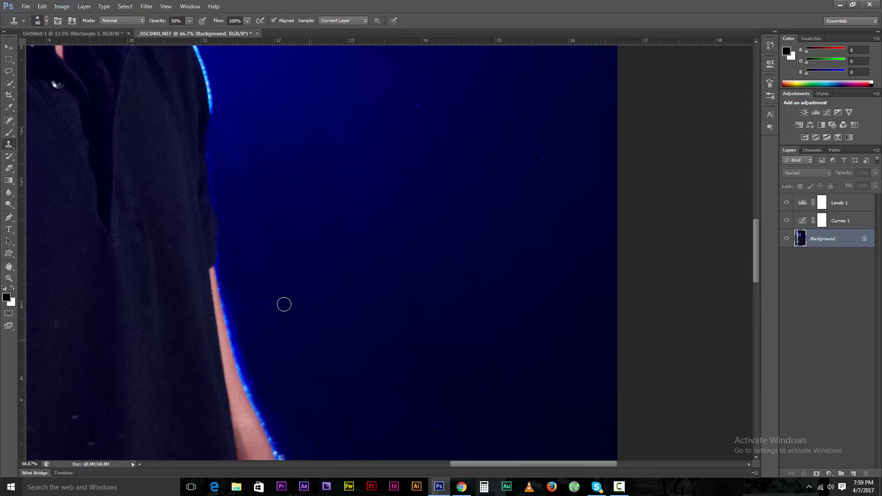
pyautogui.hotkey('ctrl', '-')
pyautogui.hotkey('ctrl', '-')
pyautogui.hotkey('ctrl', '-')
pyautogui.hotkey('ctrl', '-')
pyautogui.hotkey('ctrl', '-')
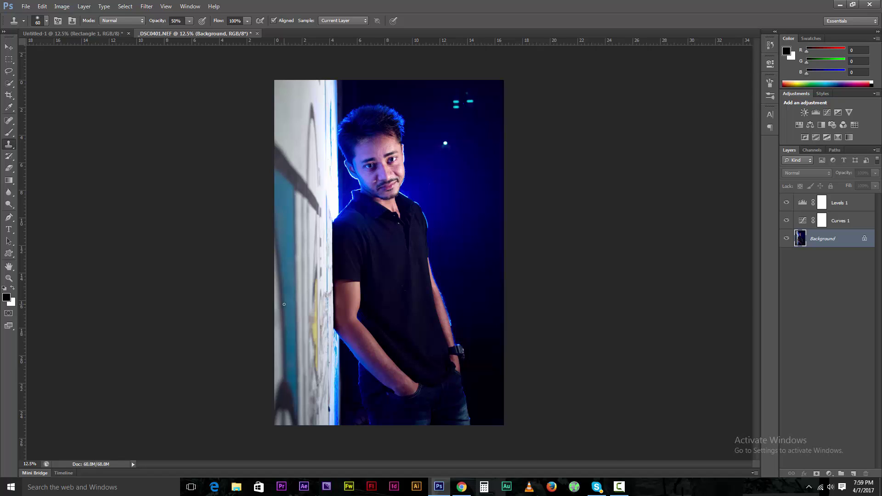
# Step: Patch the blemish between the man's eyebrows with clean forehead skin using the Patch tool in Source mode
pyautogui.hotkey('ctrl', '+')
pyautogui.hotkey('ctrl', '+')
pyautogui.hotkey('ctrl', '+')
pyautogui.hotkey('ctrl', '+')
pyautogui.scroll(8, 340, 276)
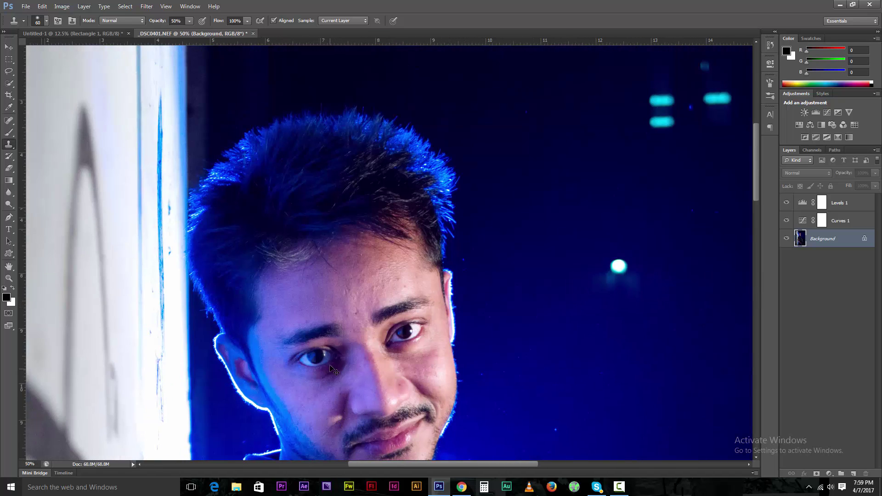
pyautogui.hotkey('ctrl', '+')
pyautogui.hotkey('ctrl', '+')
pyautogui.scroll(-3, 328, 322)
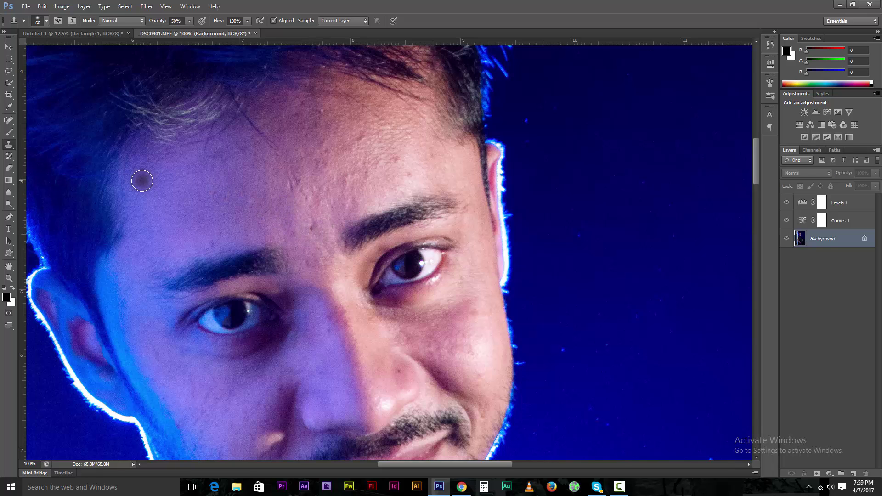
pyautogui.moveTo(142, 180); pyautogui.dragTo(211, 118)
pyautogui.click(8, 120)
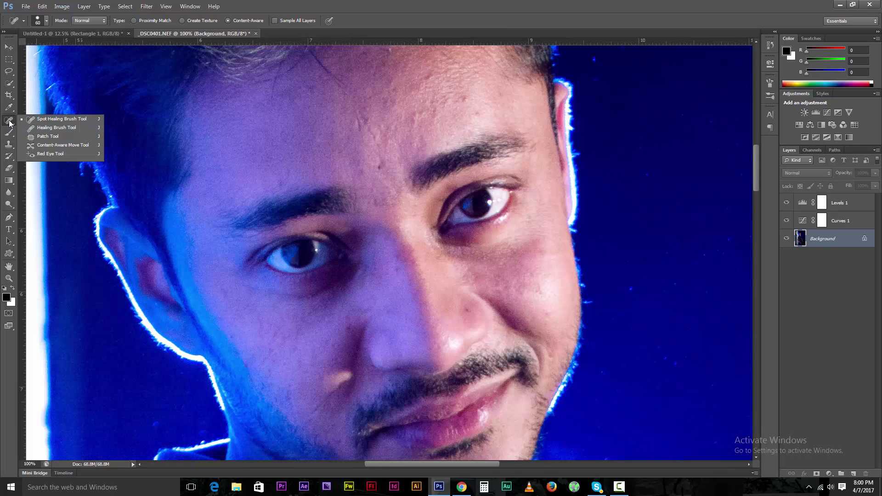
pyautogui.click(9, 123)
pyautogui.rightClick(9, 123)
pyautogui.click(64, 137)
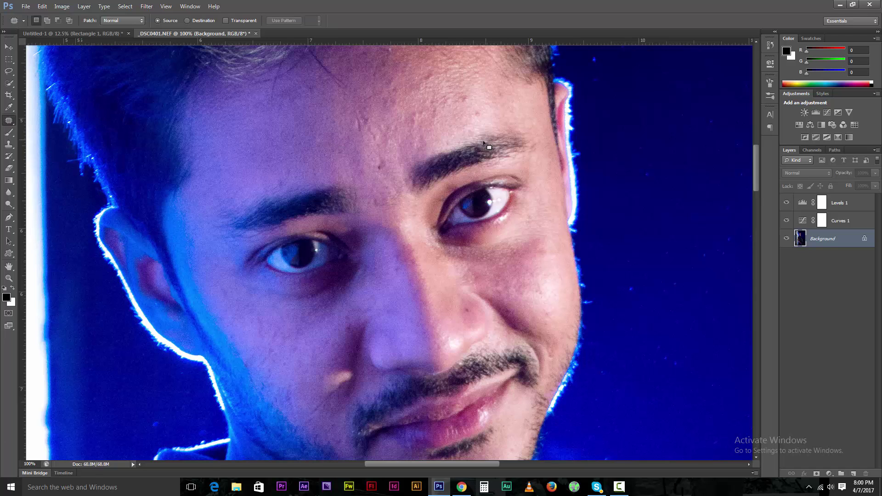
pyautogui.moveTo(398, 121); pyautogui.dragTo(404, 172)
pyautogui.moveTo(396, 213)
pyautogui.mouseDown()
pyautogui.moveTo(381, 226)
pyautogui.moveTo(384, 207)
pyautogui.mouseUp()
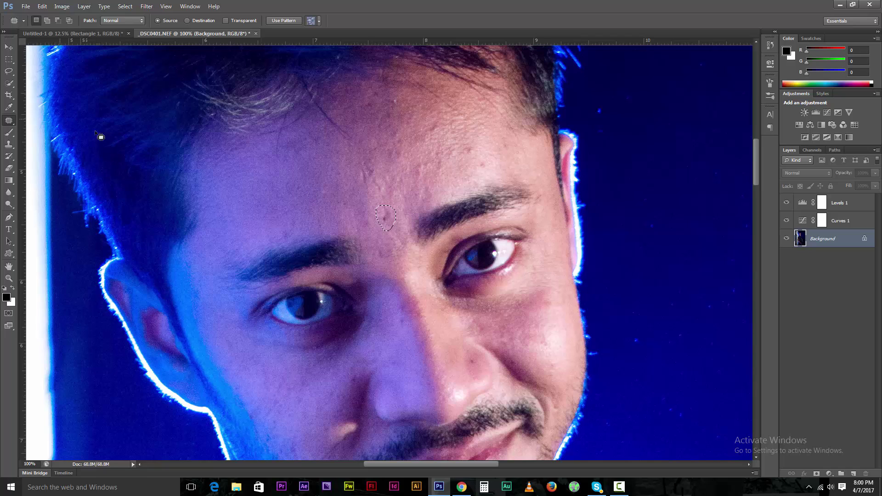
pyautogui.moveTo(374, 220)
pyautogui.mouseDown()
pyautogui.moveTo(390, 228)
pyautogui.moveTo(377, 222)
pyautogui.moveTo(380, 212)
pyautogui.moveTo(390, 216)
pyautogui.moveTo(390, 227)
pyautogui.moveTo(372, 213)
pyautogui.moveTo(395, 213)
pyautogui.moveTo(391, 225)
pyautogui.moveTo(388, 213)
pyautogui.moveTo(499, 156)
pyautogui.moveTo(433, 188)
pyautogui.moveTo(342, 194)
pyautogui.mouseUp()
pyautogui.click(375, 229)
pyautogui.click(388, 177)
# Step: Patch the forehead blemish above the eyebrow on the lit side of the face and clear the selection
pyautogui.scroll(-4, 388, 177)
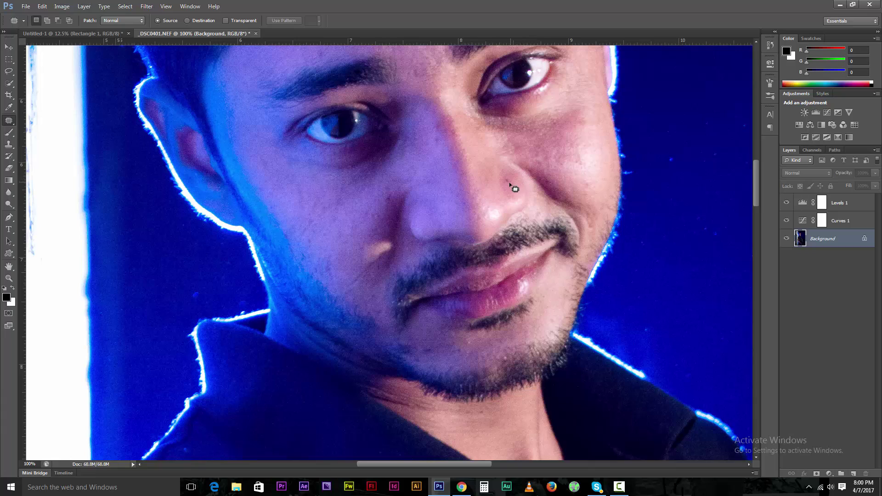
pyautogui.moveTo(515, 122); pyautogui.dragTo(477, 309)
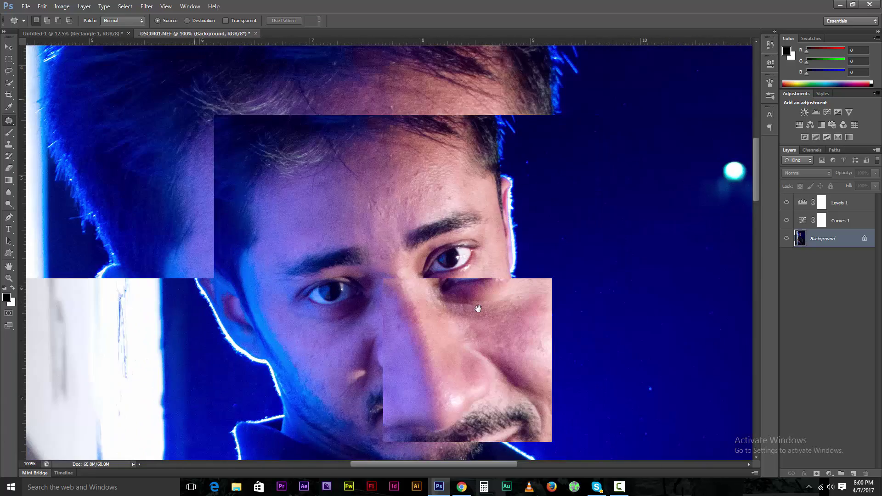
pyautogui.moveTo(468, 165); pyautogui.dragTo(475, 159)
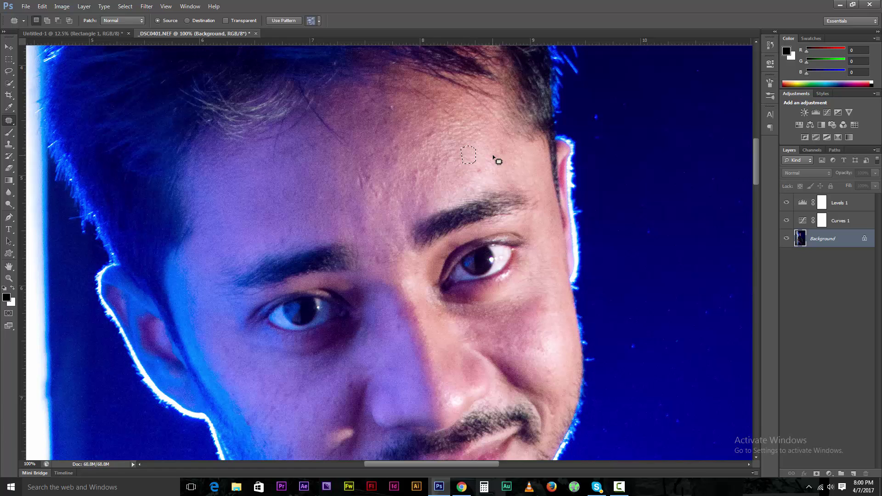
pyautogui.hotkey('ctrl', 'd')
pyautogui.scroll(-5, 506, 147)
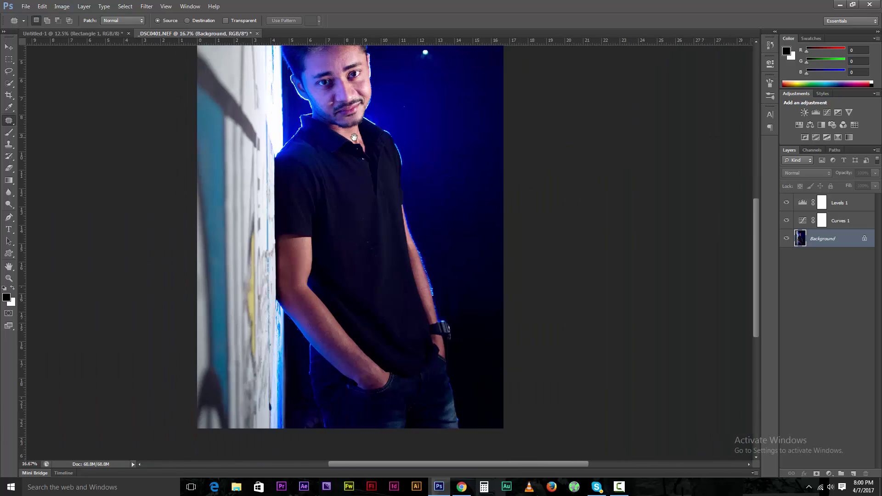
pyautogui.click(165, 6)
pyautogui.click(177, 78)
# Step: Open Imagenomic Portraiture on the Background layer and set Fine smoothing to +13, Medium to +20 and Brightness to +8
pyautogui.click(147, 8)
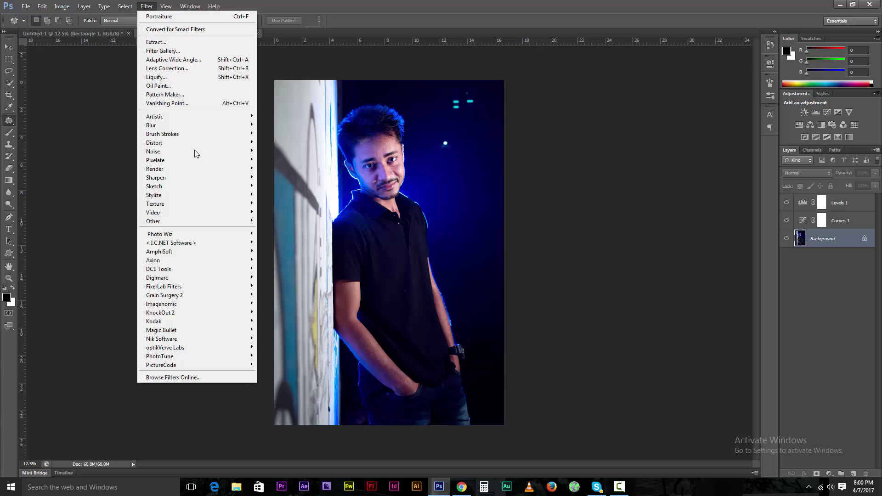
pyautogui.moveTo(216, 304)
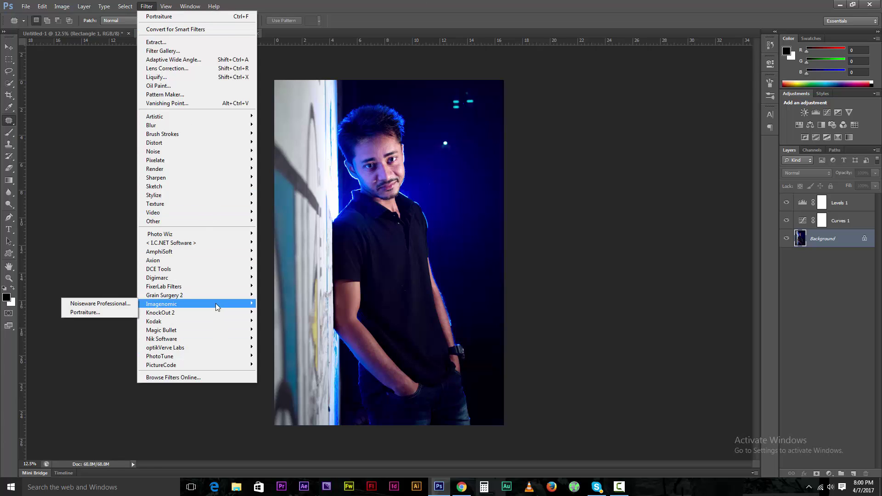
pyautogui.click(98, 313)
pyautogui.moveTo(406, 178); pyautogui.dragTo(407, 266)
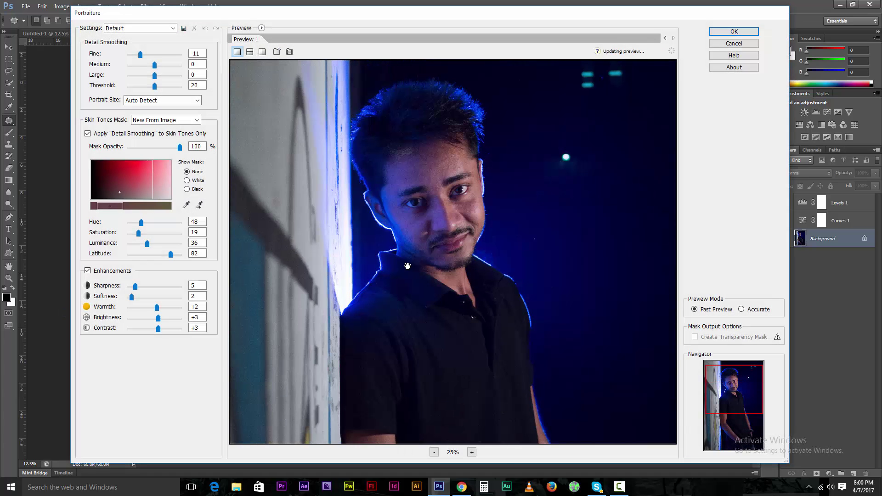
pyautogui.moveTo(401, 214); pyautogui.dragTo(412, 69)
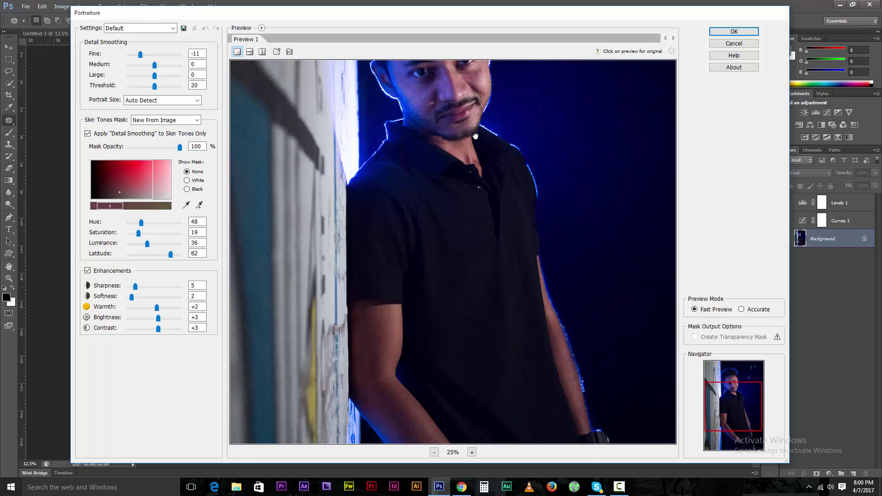
pyautogui.keyDown('ctrl'); pyautogui.click(423, 92); pyautogui.keyUp('ctrl')
pyautogui.moveTo(140, 55); pyautogui.dragTo(149, 55)
pyautogui.moveTo(158, 317); pyautogui.dragTo(164, 318)
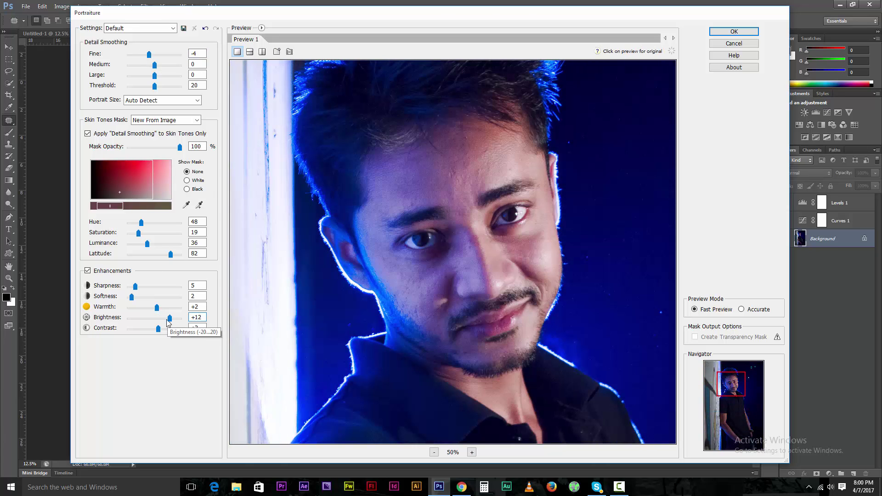
pyautogui.moveTo(149, 55); pyautogui.dragTo(171, 55)
pyautogui.moveTo(154, 64); pyautogui.dragTo(180, 65)
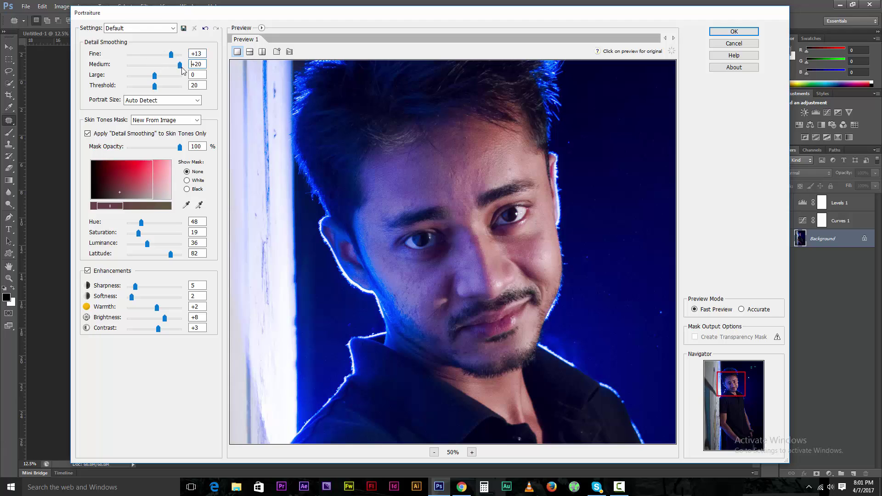
# Step: Set Brightness to +3, skin mask Saturation to 73 and Luminance to 77, Softness to 17 and Large smoothing to +11, and apply Portraiture
pyautogui.keyDown('alt'); pyautogui.click(425, 213); pyautogui.keyUp('alt')
pyautogui.keyDown('alt'); pyautogui.click(394, 240); pyautogui.keyUp('alt')
pyautogui.moveTo(164, 318); pyautogui.dragTo(158, 318)
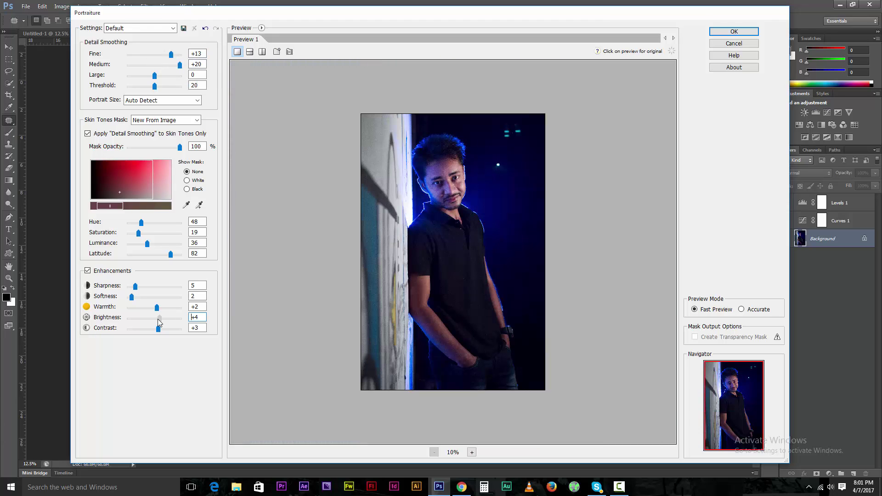
pyautogui.moveTo(139, 233); pyautogui.dragTo(167, 244)
pyautogui.moveTo(132, 297); pyautogui.dragTo(140, 297)
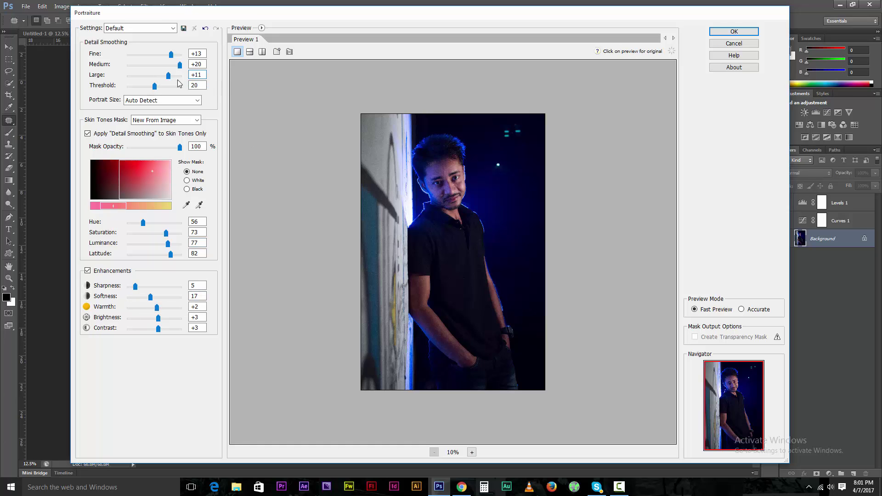
pyautogui.click(744, 30)
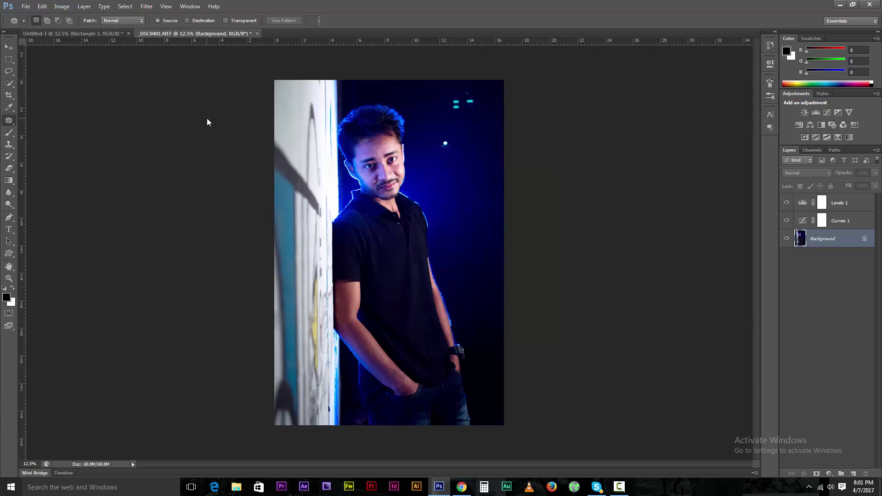
# Step: Examine the smoothed skin on the man's face up close and in the whole portrait
pyautogui.hotkey('ctrl', '+')
pyautogui.hotkey('ctrl', '+')
pyautogui.hotkey('ctrl', '+')
pyautogui.hotkey('ctrl', '+')
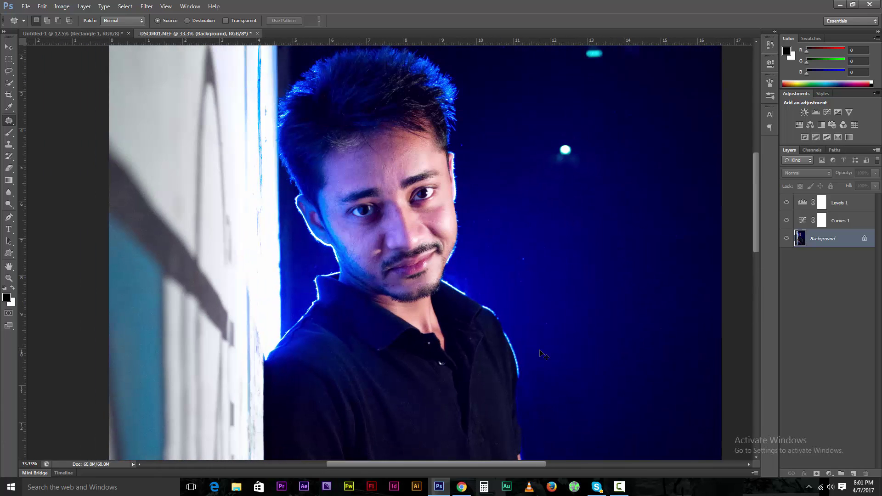
pyautogui.hotkey('ctrl', '+')
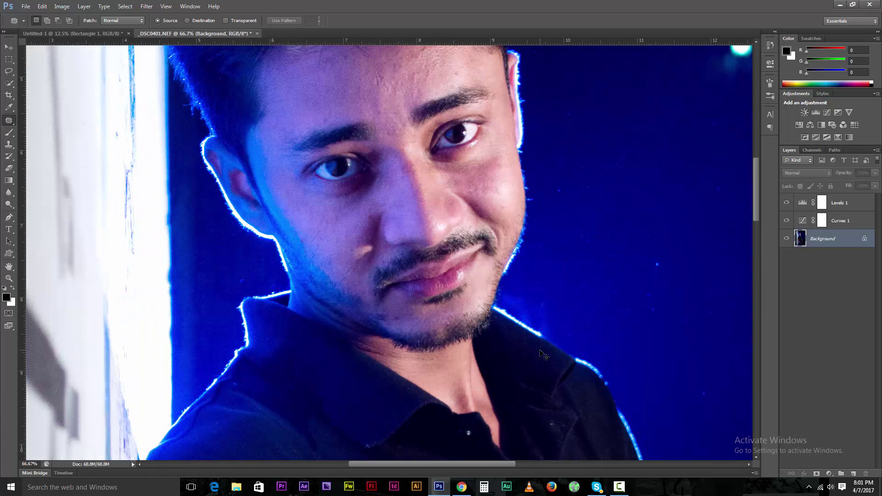
pyautogui.hotkey('ctrl', '-')
pyautogui.hotkey('ctrl', '-')
pyautogui.hotkey('ctrl', '-')
pyautogui.hotkey('ctrl', '-')
pyautogui.hotkey('ctrl', '-')
pyautogui.hotkey('ctrl', '-')
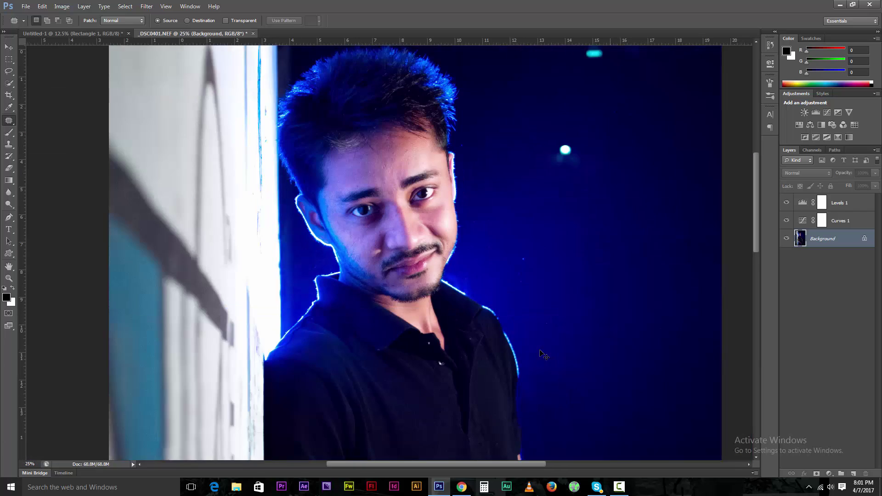
pyautogui.hotkey('ctrl', '+')
pyautogui.hotkey('ctrl', '+')
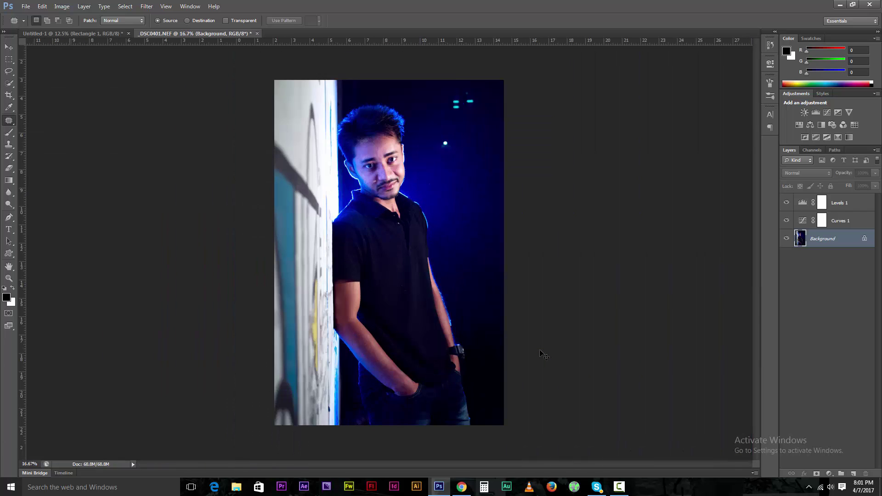
# Step: Open the Grain Surgery 2 Remove Grain filter for the Background layer
pyautogui.click(146, 6)
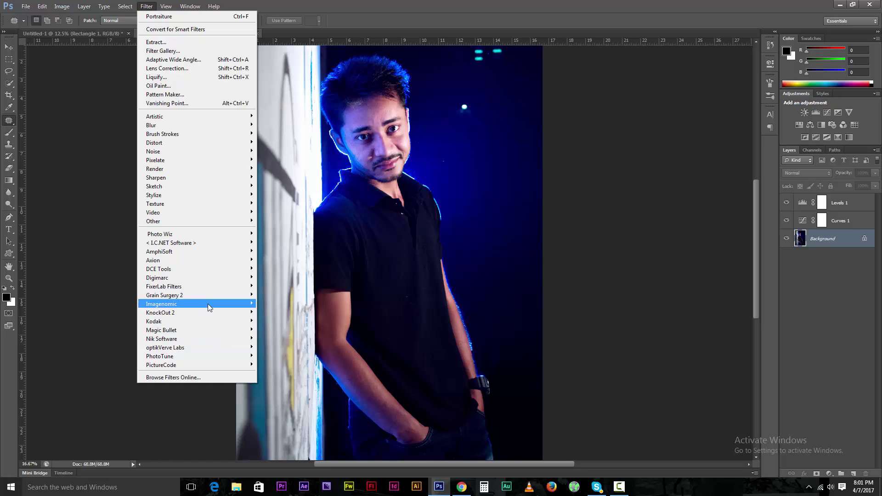
pyautogui.moveTo(202, 296)
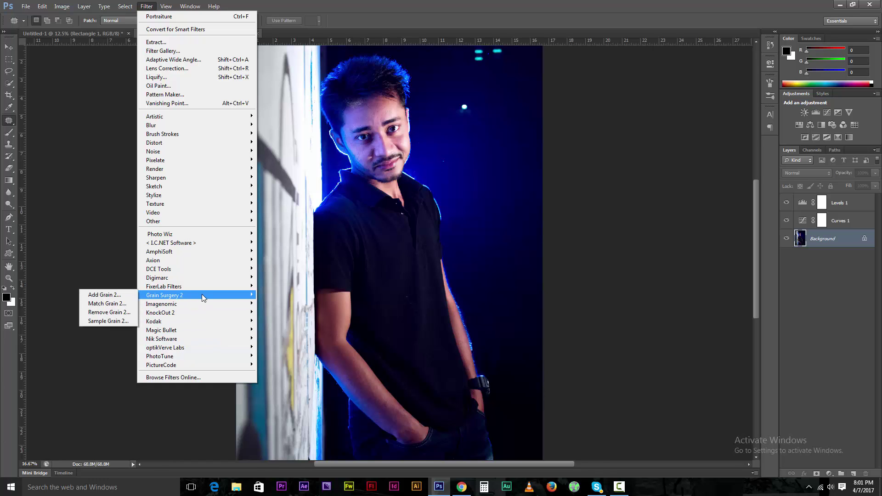
pyautogui.click(109, 313)
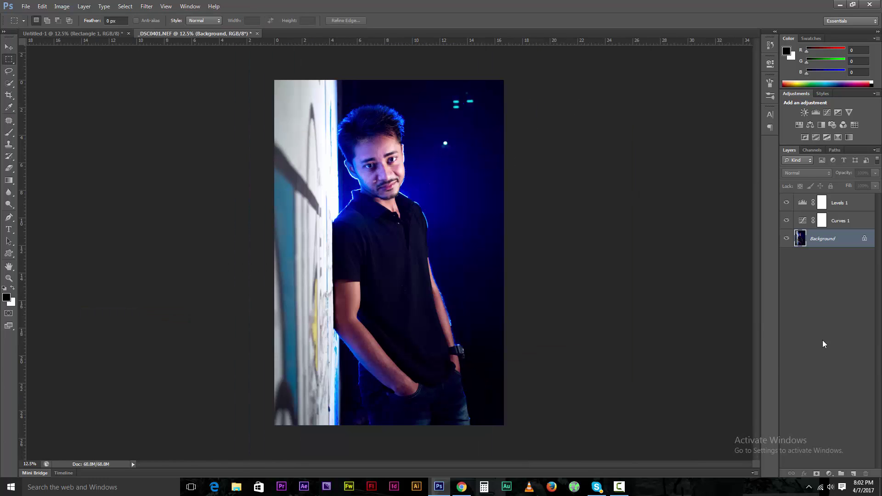
# Step: Add a Levels adjustment layer directly above the Background and brighten the midtones to about 1.12
pyautogui.click(830, 473)
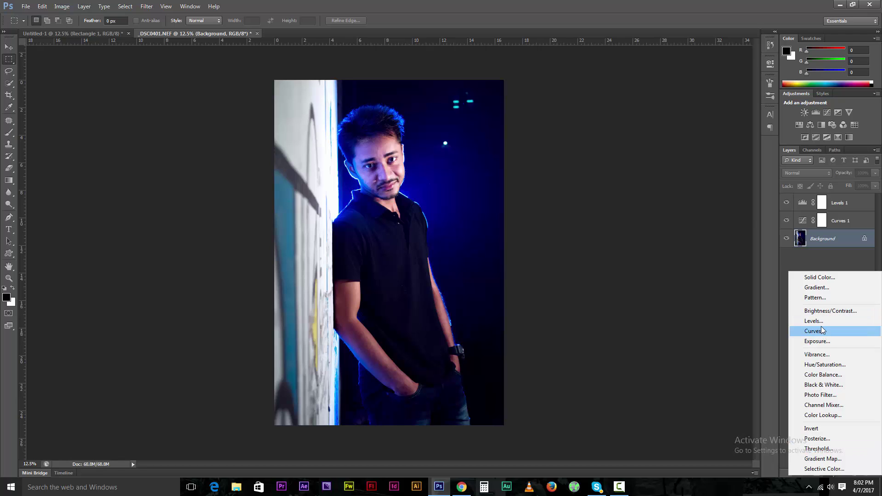
pyautogui.click(820, 321)
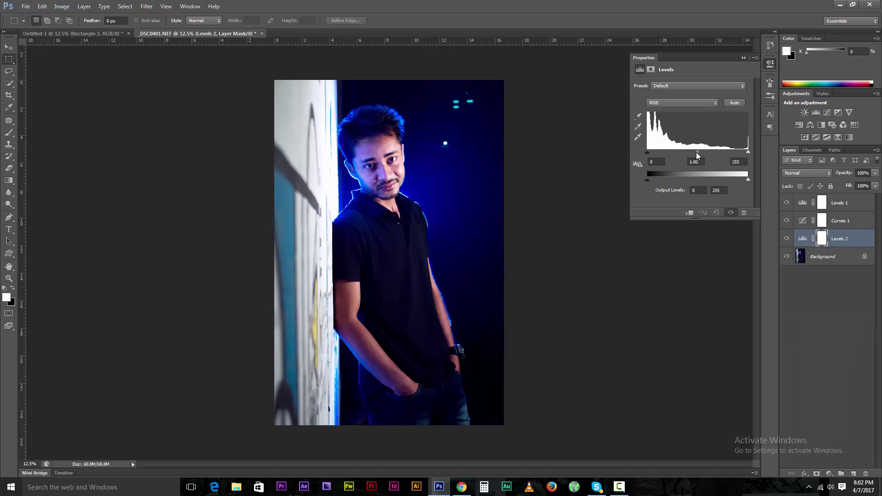
pyautogui.moveTo(696, 154); pyautogui.dragTo(695, 155)
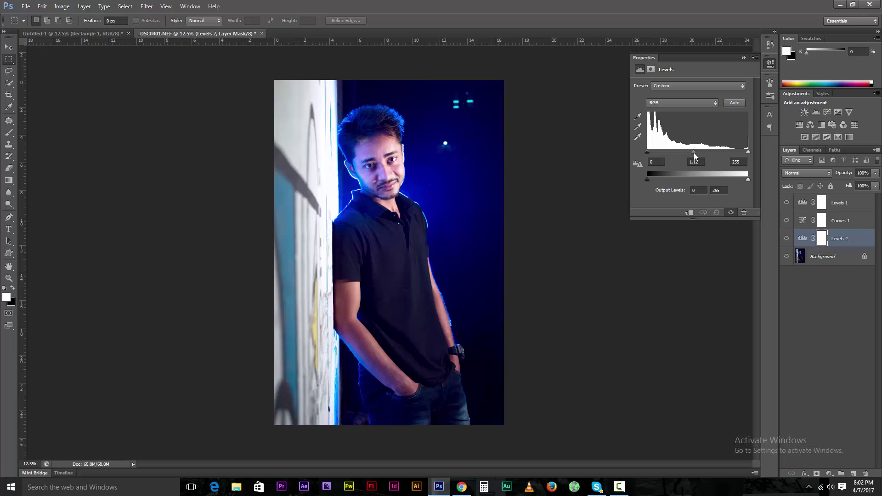
pyautogui.click(743, 57)
# Step: Add a Hue/Saturation adjustment layer directly above the Background and raise the Blues saturation to +20
pyautogui.click(823, 256)
pyautogui.click(829, 473)
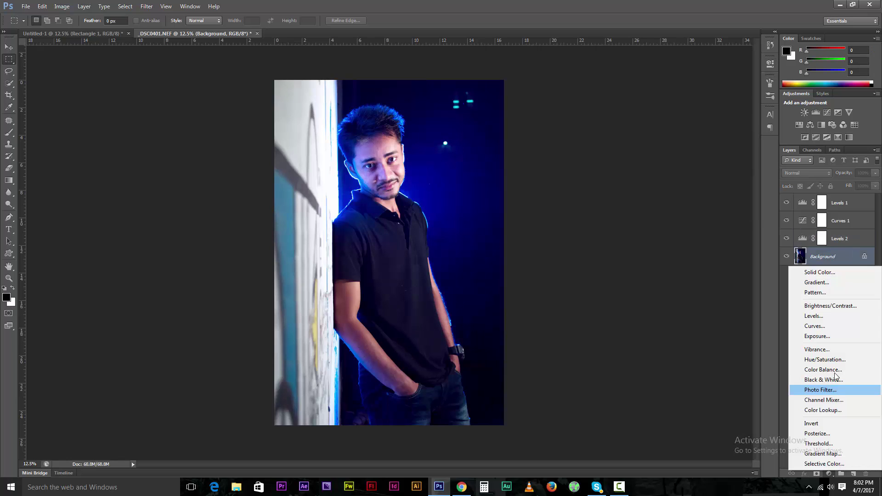
pyautogui.click(825, 359)
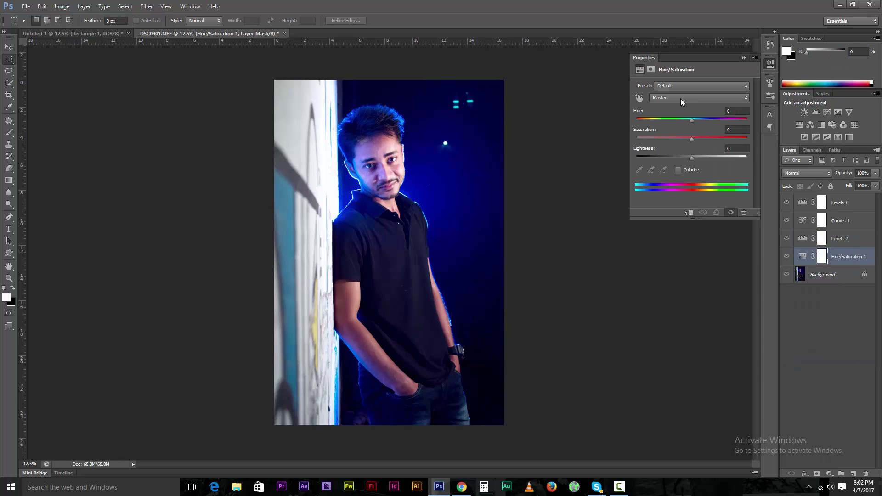
pyautogui.click(680, 98)
pyautogui.click(665, 141)
pyautogui.moveTo(692, 137); pyautogui.dragTo(705, 141)
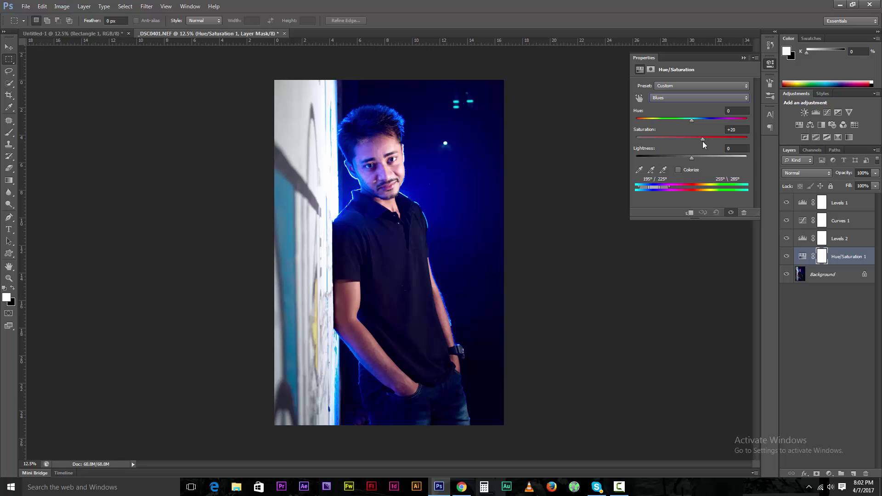
# Step: Raise the Yellows saturation to +28 in the Hue/Saturation adjustment and close its settings
pyautogui.click(685, 99)
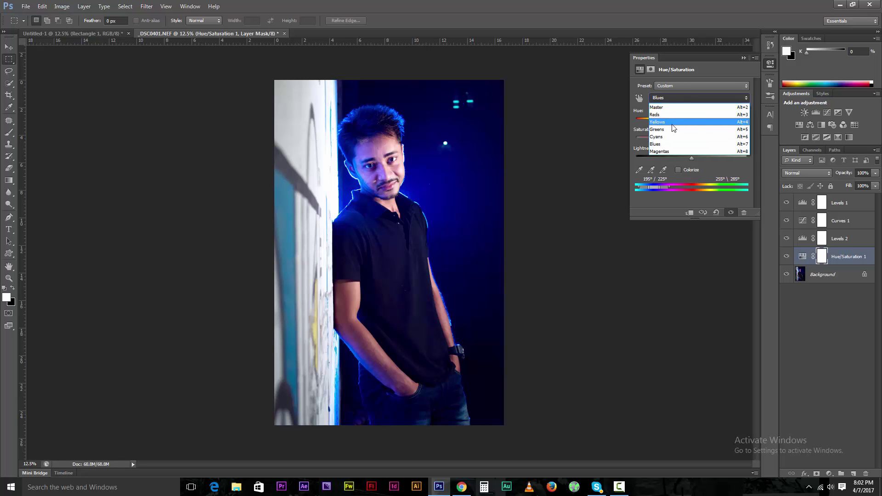
pyautogui.click(689, 122)
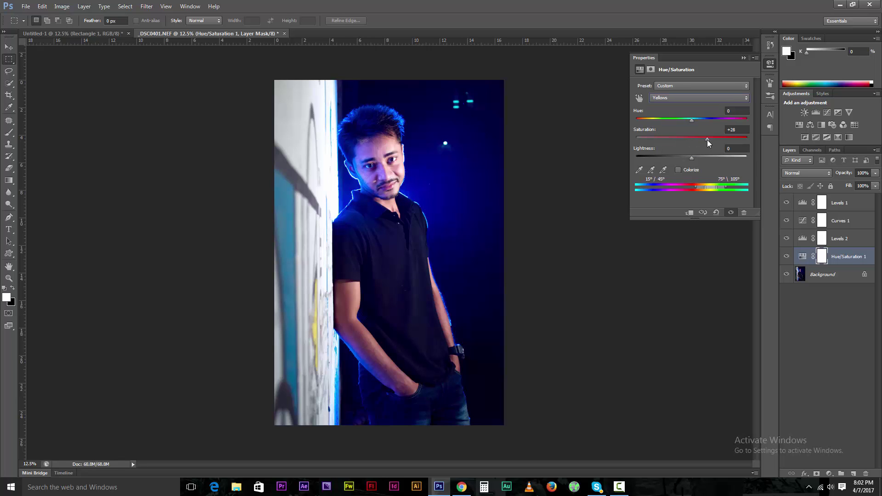
pyautogui.click(744, 58)
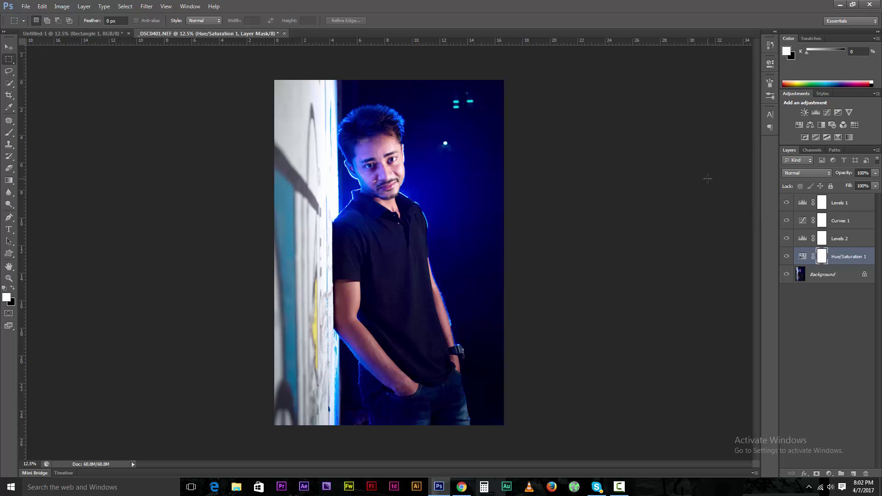
# Step: Hide all the adjustment layers to compare the Background with the edited portrait, and show them all again
pyautogui.click(822, 202)
pyautogui.keyDown('alt'); pyautogui.click(783, 274); pyautogui.keyUp('alt')
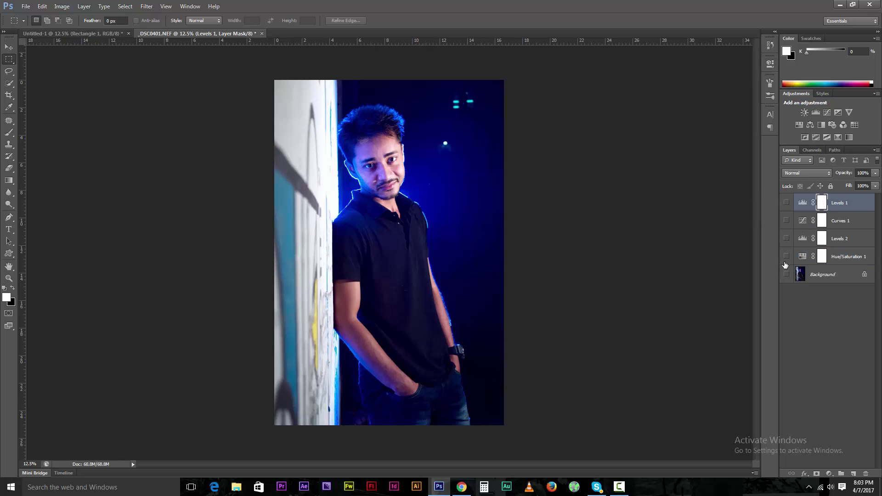
pyautogui.click(787, 274)
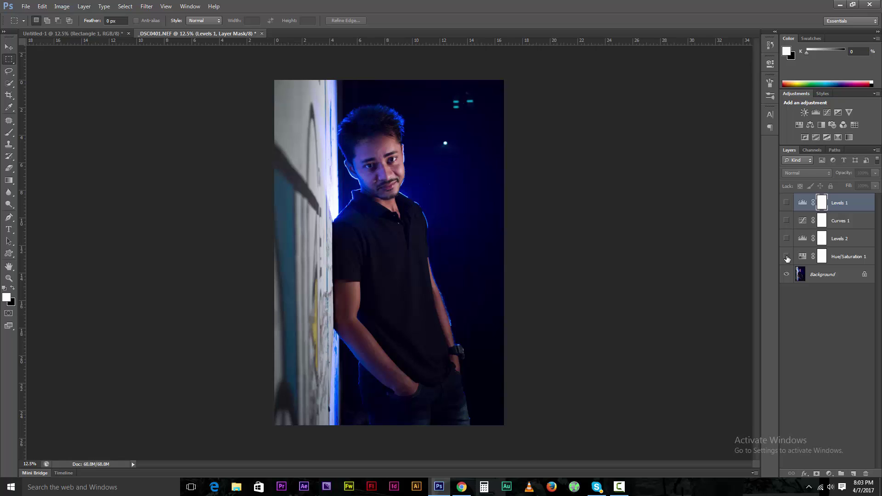
pyautogui.moveTo(786, 258); pyautogui.dragTo(785, 201)
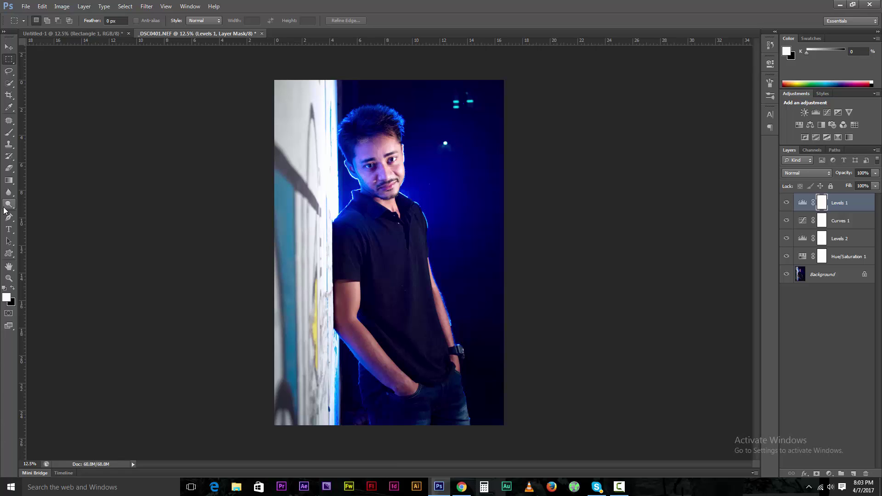
# Step: Switch to Chrome and look through the author's tutorial DVDs on the Rokomari page
pyautogui.click(462, 487)
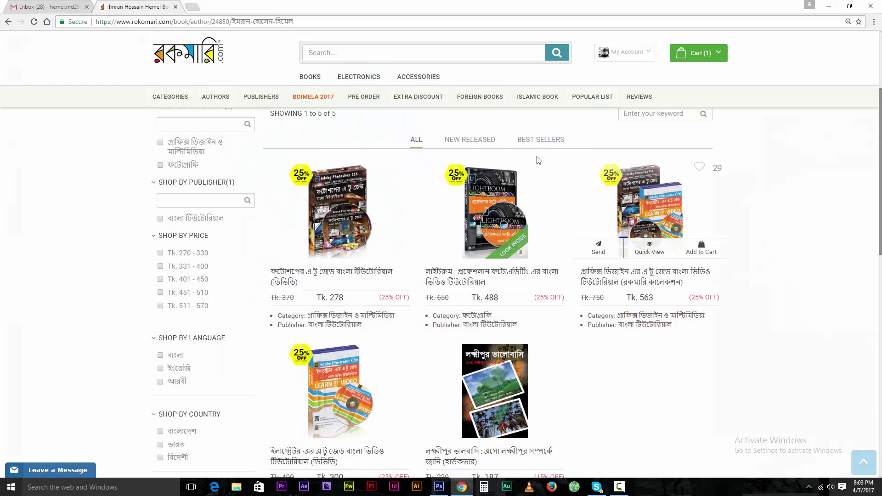
pyautogui.scroll(-4, 114, 148)
pyautogui.scroll(5, 110, 154)
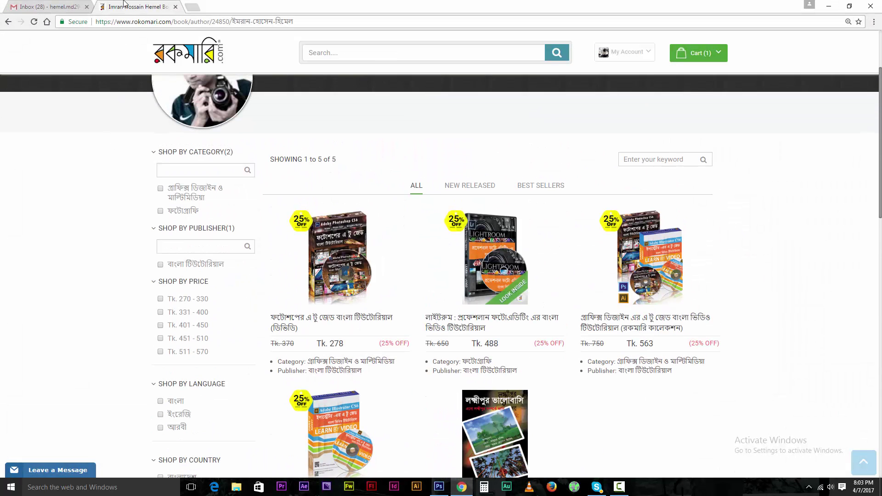
pyautogui.scroll(3, 281, 162)
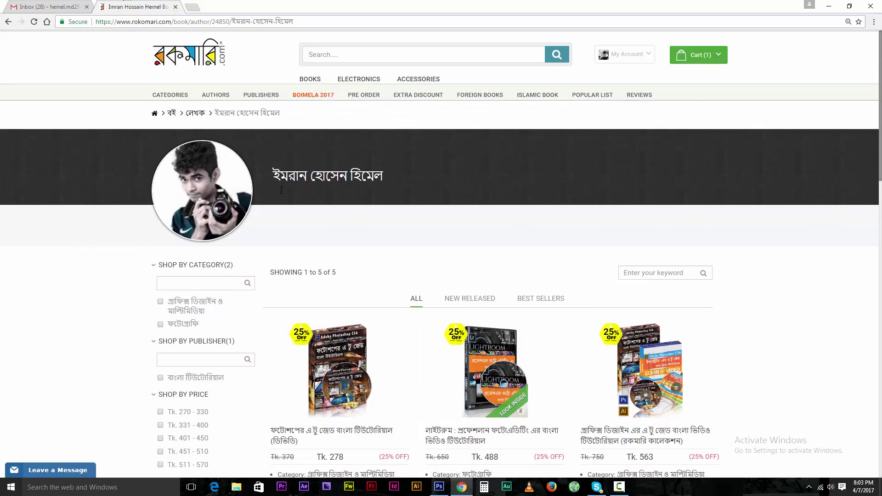
pyautogui.scroll(-3, 341, 262)
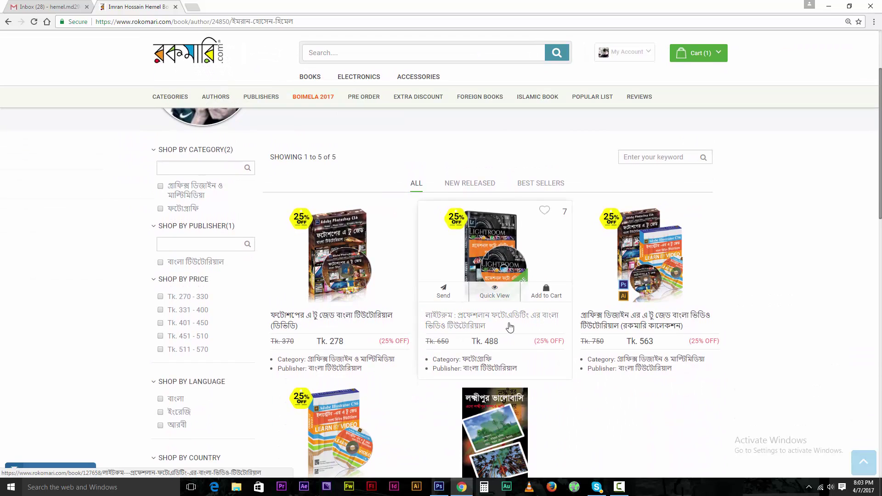
# Step: Open the Lightroom and Photoshop tutorial DVD product pages in new tabs and bring up the Lightroom one
pyautogui.rightClick(482, 244)
pyautogui.click(539, 244)
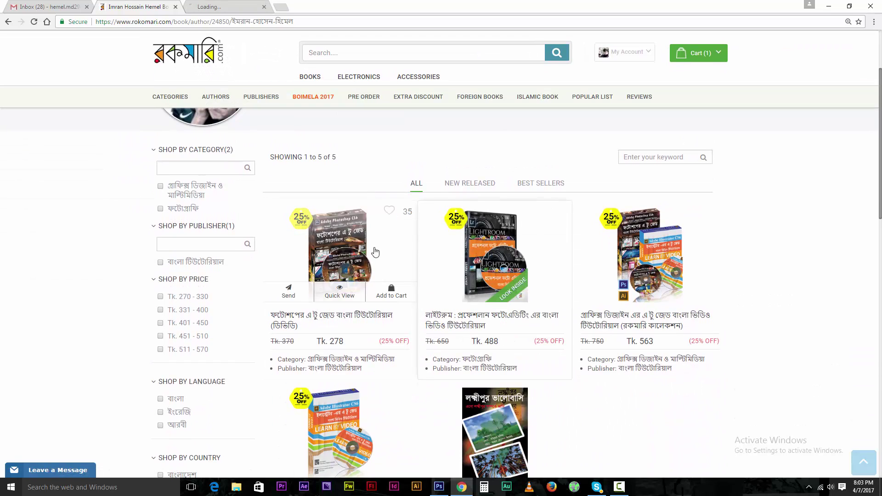
pyautogui.rightClick(361, 244)
pyautogui.click(382, 246)
pyautogui.click(237, 6)
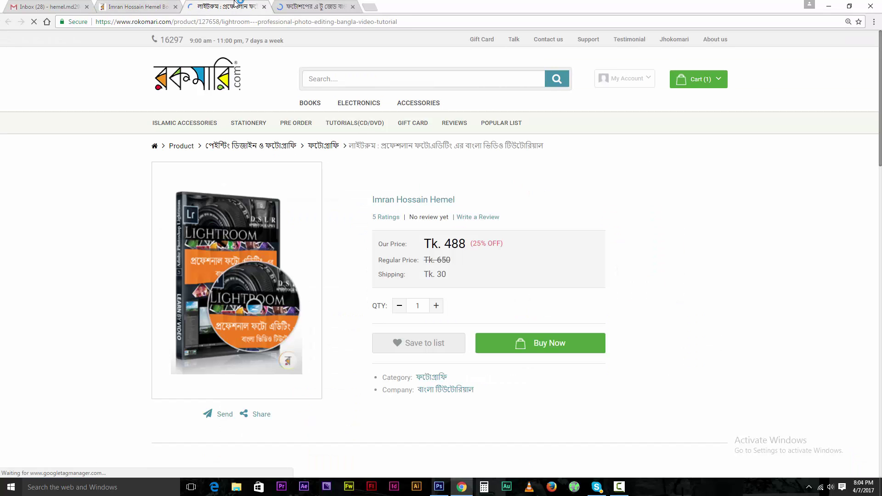
pyautogui.moveTo(223, 21); pyautogui.dragTo(113, 22)
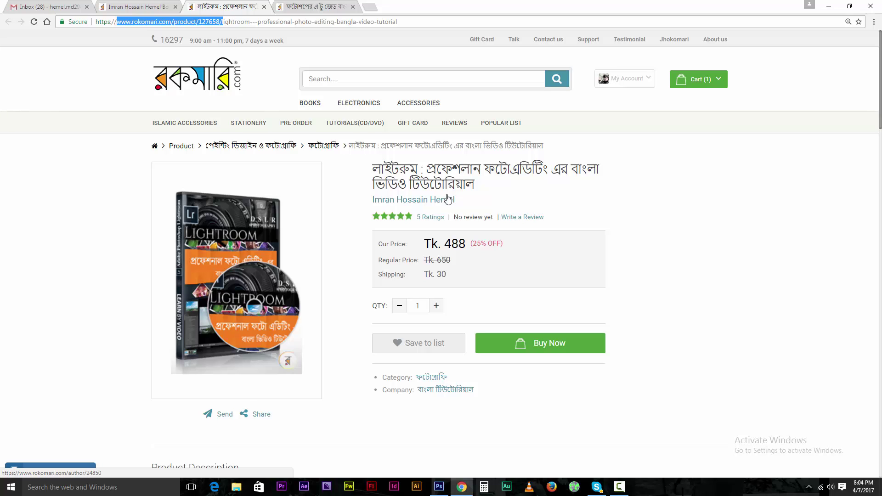
pyautogui.hotkey('ctrl', 'Tab')
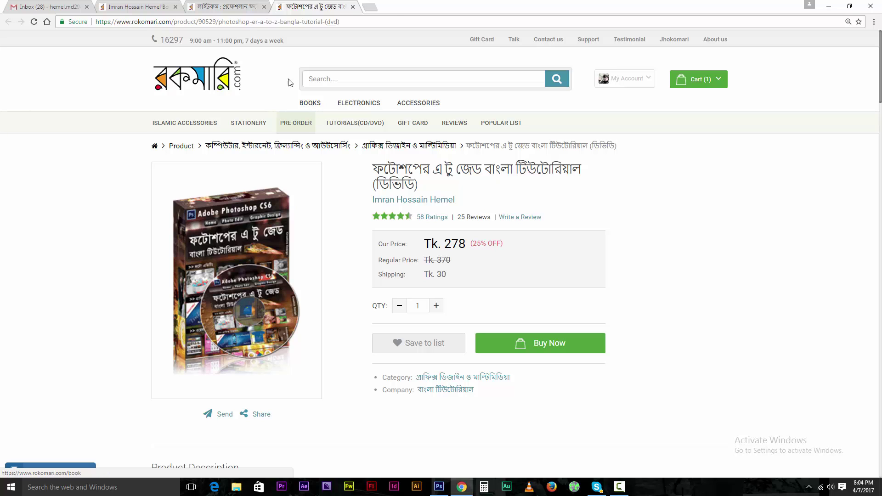
pyautogui.hotkey('ctrl', 'shift', 'Tab')
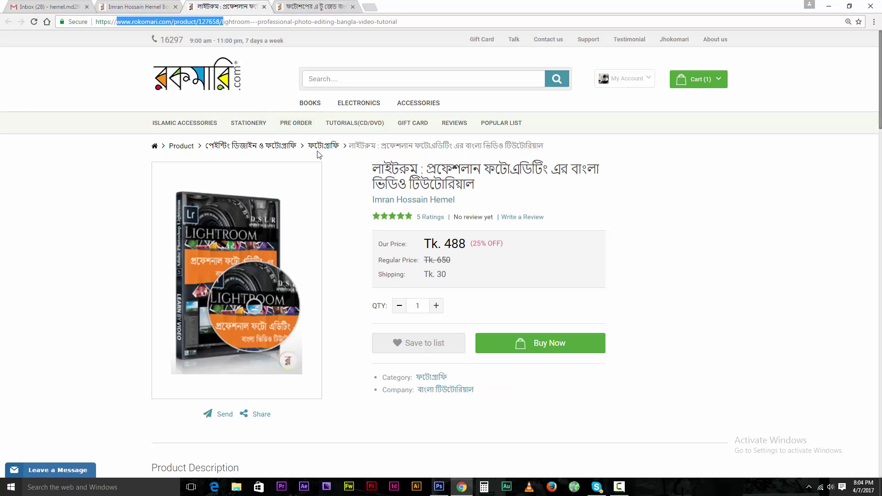